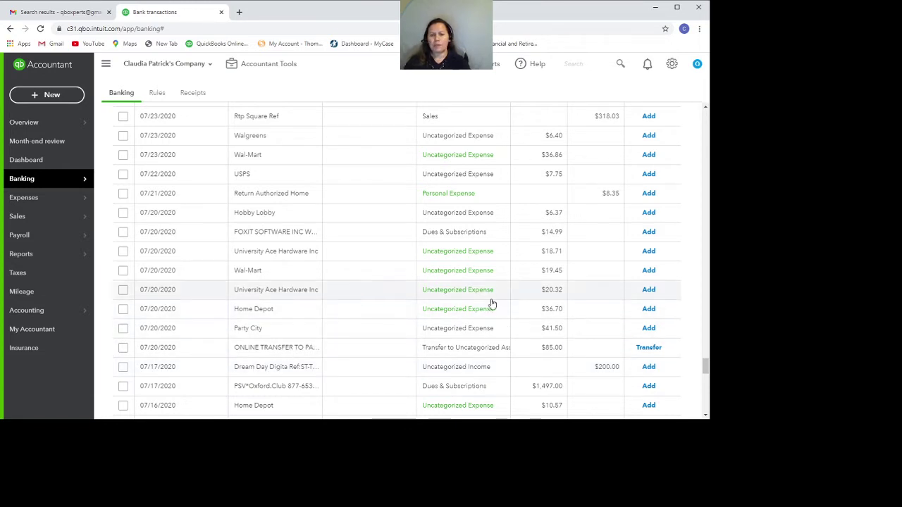
Open the 07/22/2020 USPS transaction for $7.75 and assign the vendor USPS to it
left_click(402, 177)
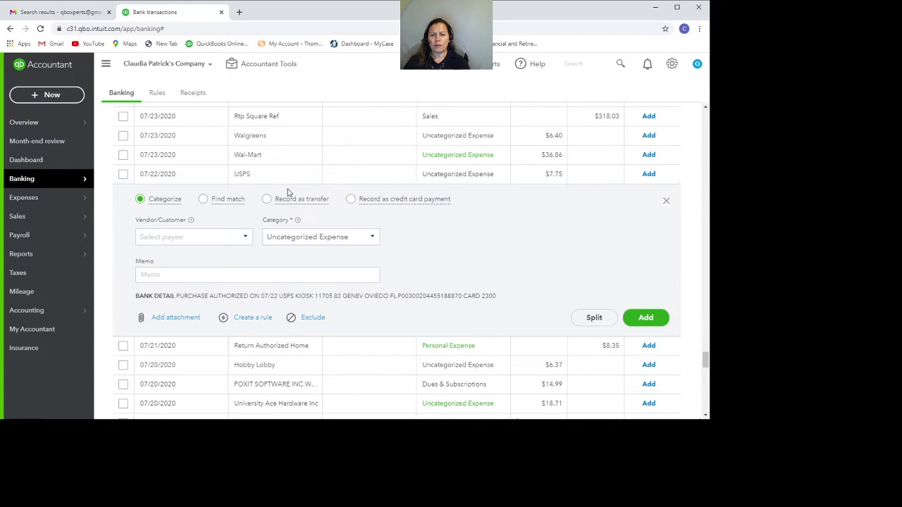
left_click(216, 242)
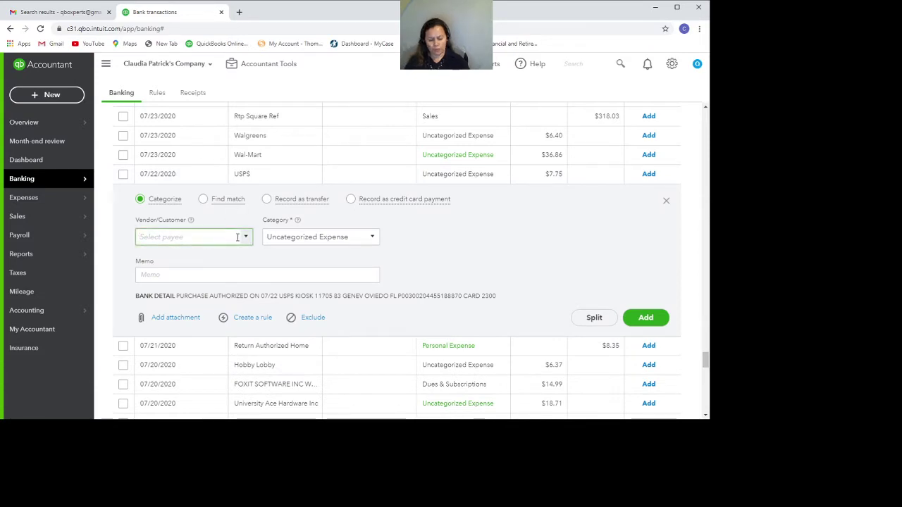
type("U")
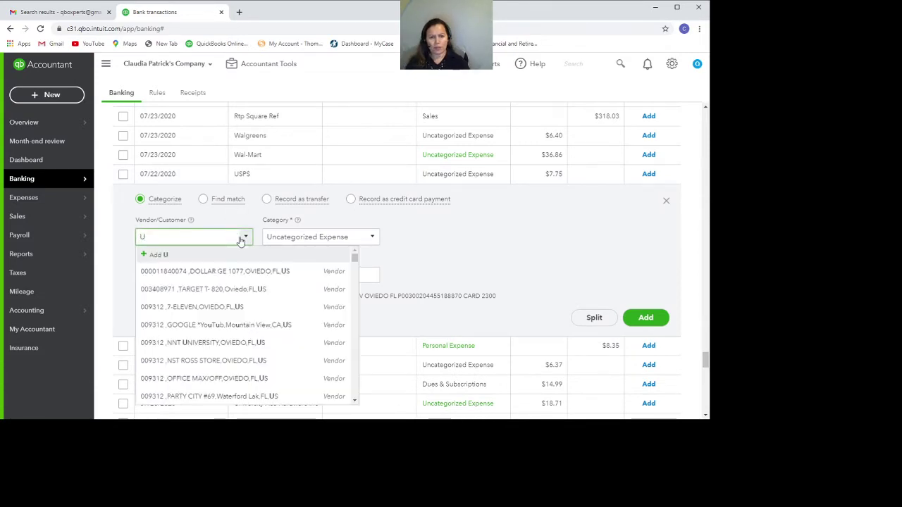
type("SPS")
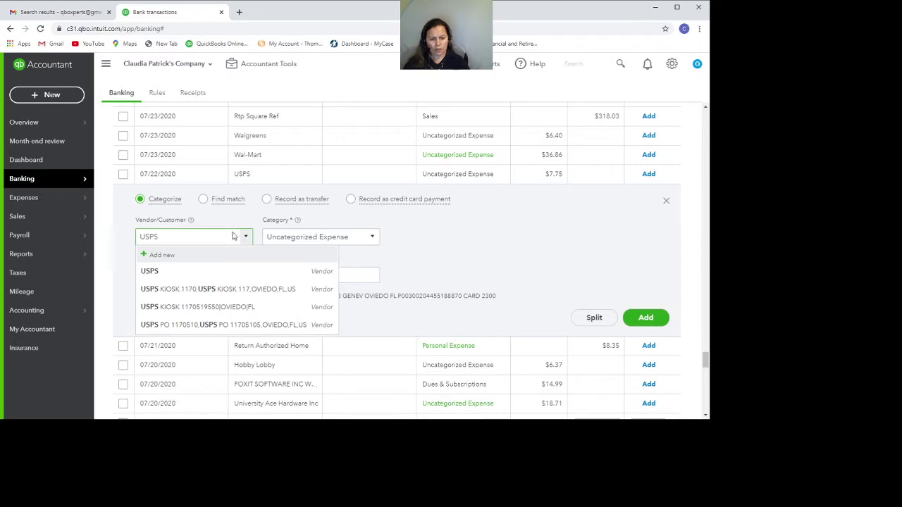
left_click(208, 272)
Categorize the USPS transaction as Shipping and delivery expense and add it to the books
left_click(368, 237)
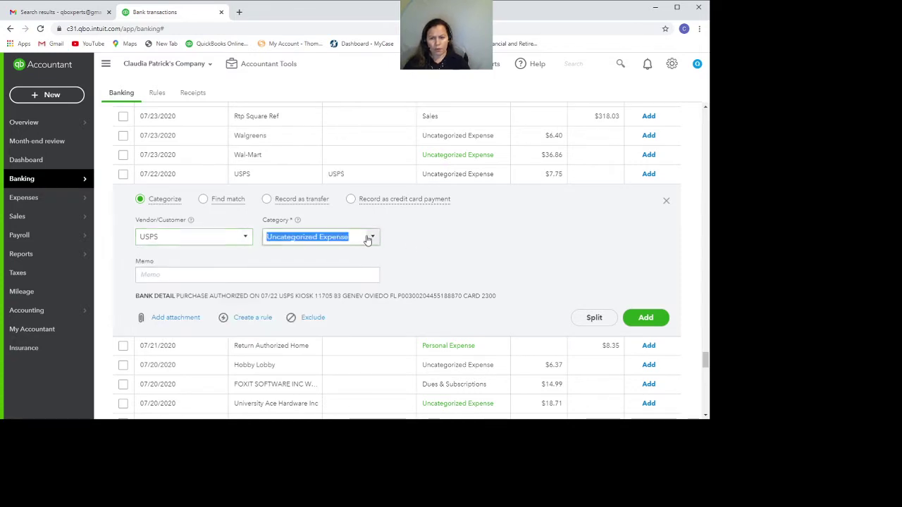
scroll(343, 321, "down", 5)
scroll(342, 320, "down", 10)
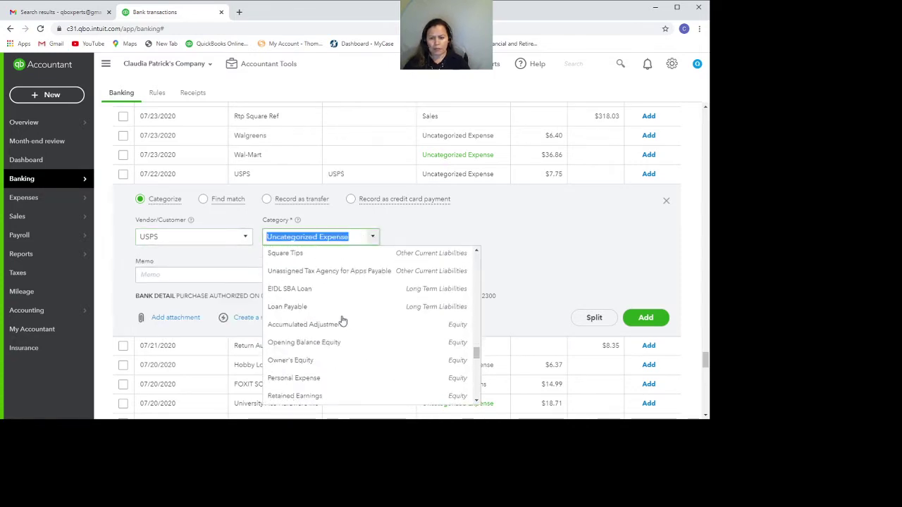
scroll(342, 320, "up", 10)
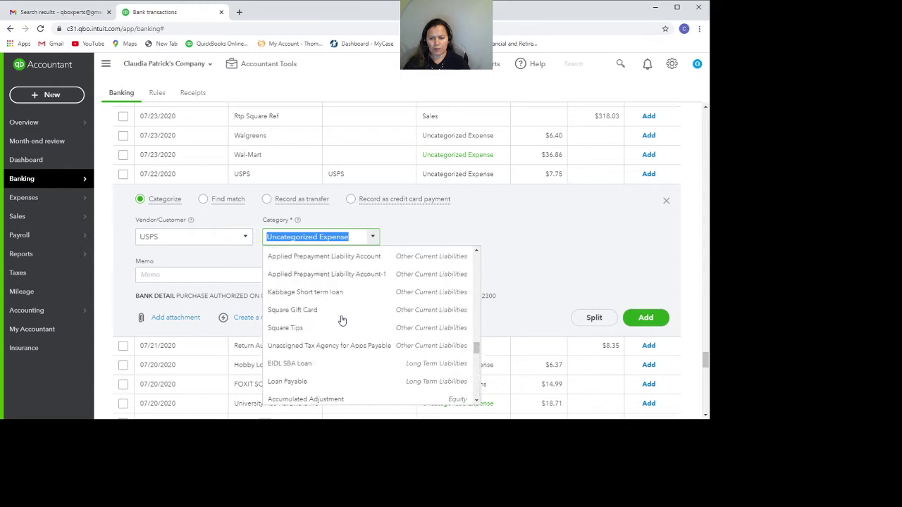
scroll(343, 321, "down", 20)
scroll(342, 320, "up", 1)
scroll(343, 320, "down", 2)
scroll(343, 321, "up", 2)
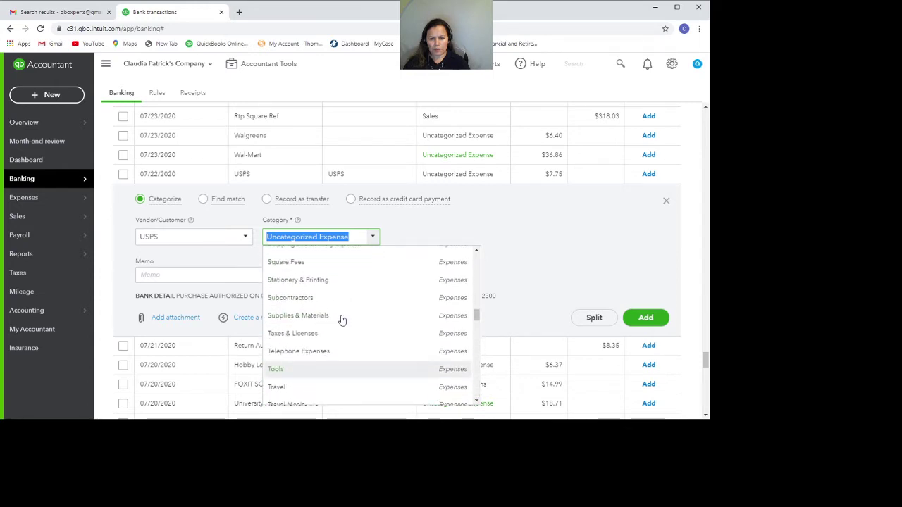
scroll(350, 343, "up", 1)
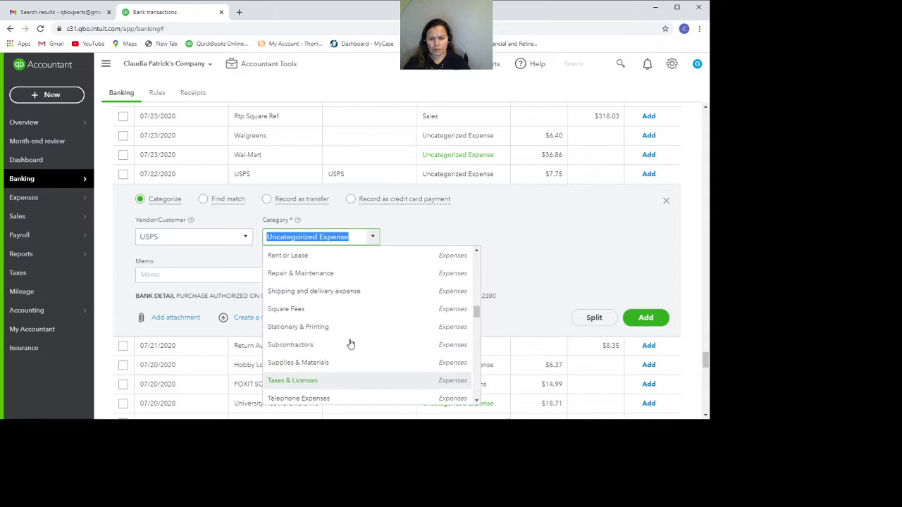
left_click(335, 291)
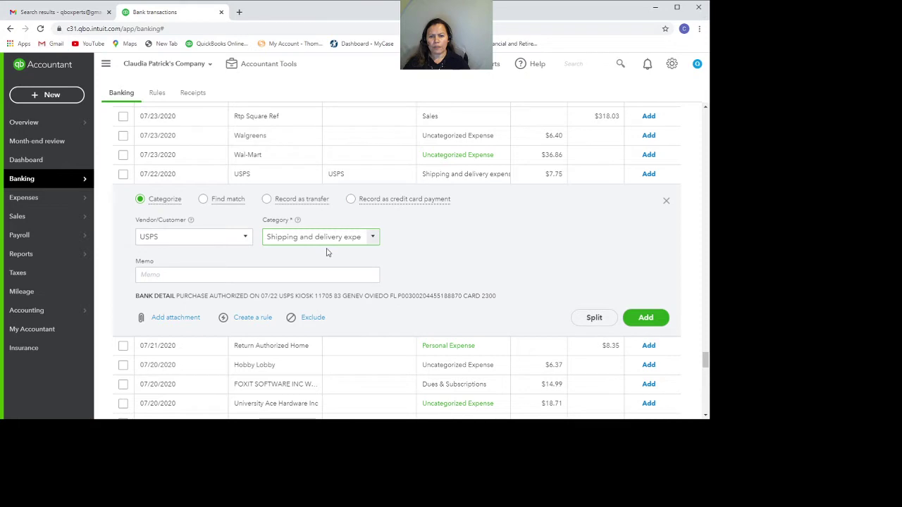
left_click(642, 318)
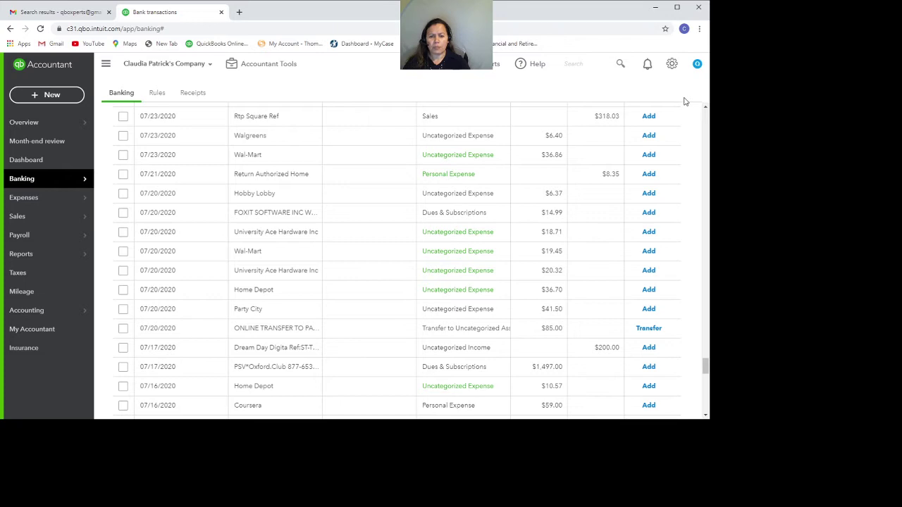
Look through the remaining transactions on the first page of the review list down to its end
scroll(451, 250, "down", 2)
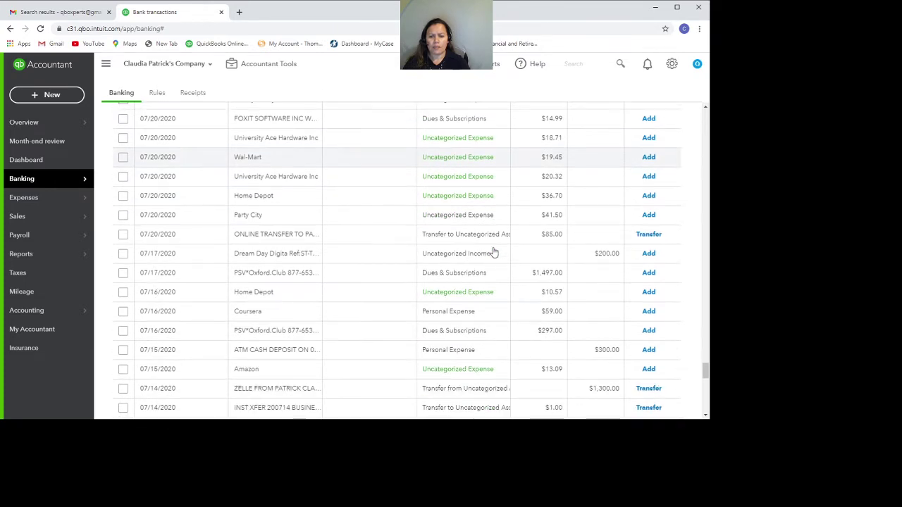
scroll(493, 252, "down", 2)
scroll(493, 253, "down", 2)
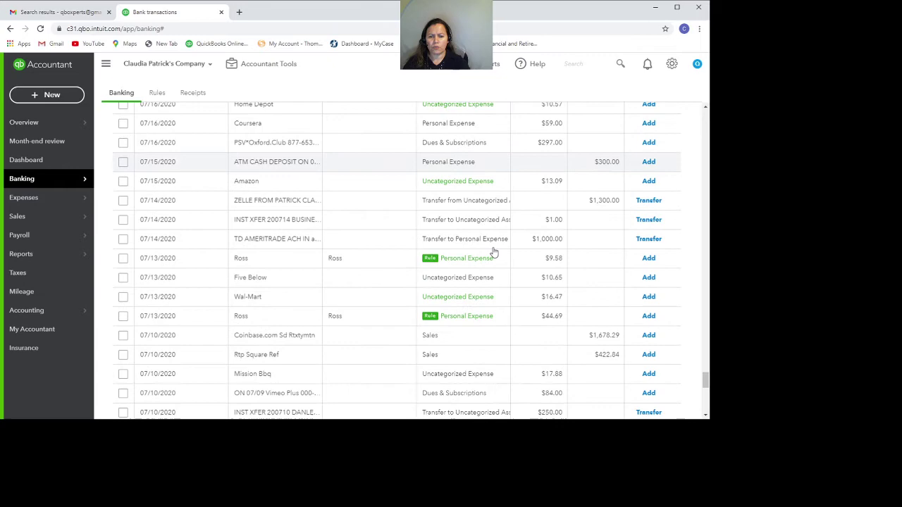
scroll(493, 252, "down", 2)
scroll(493, 253, "down", 2)
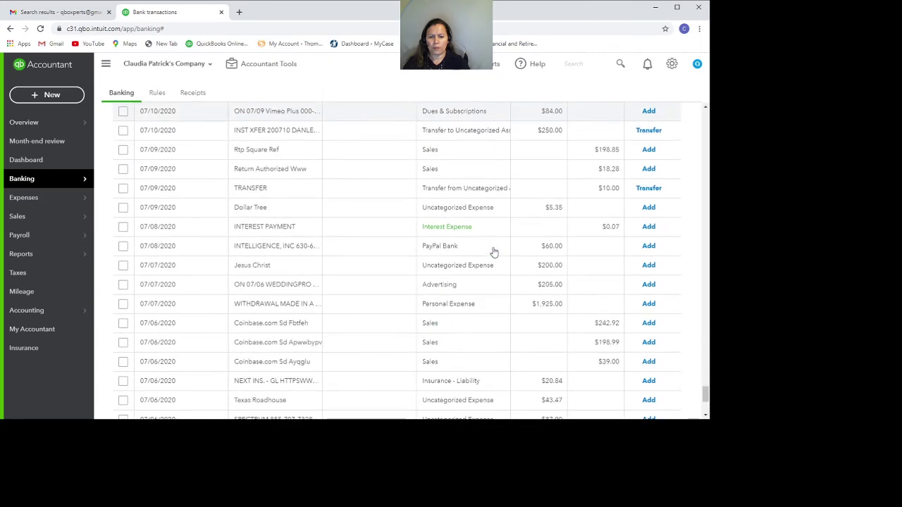
scroll(492, 251, "up", 3)
scroll(463, 239, "down", 5)
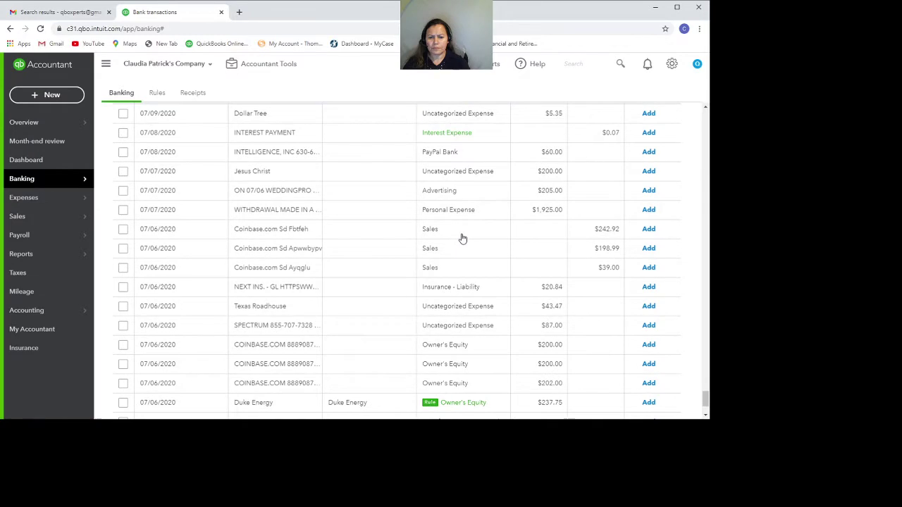
scroll(462, 239, "down", 3)
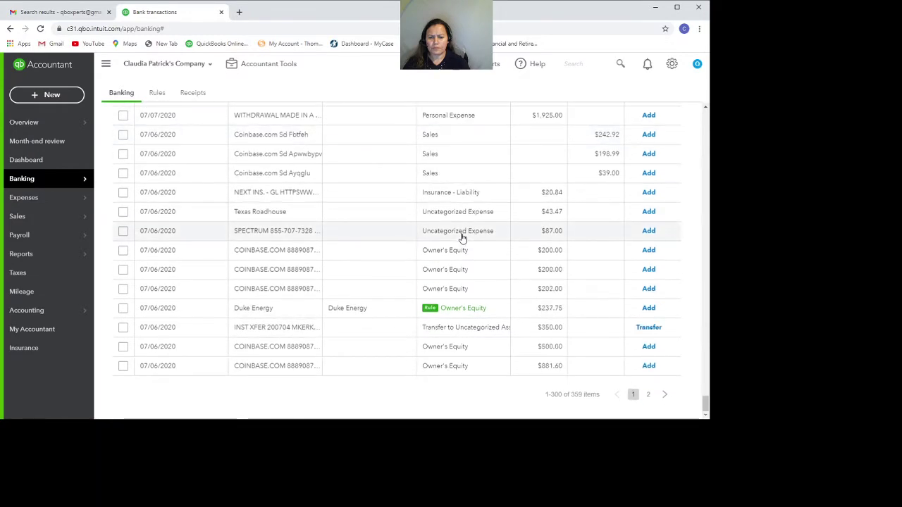
scroll(462, 239, "up", 6)
scroll(464, 239, "down", 6)
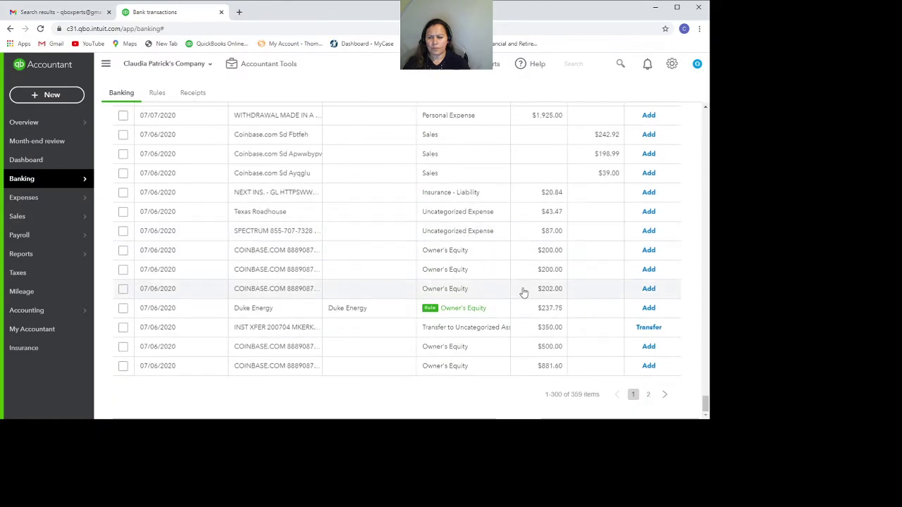
On page 2 of the review list, select all six Dollar Tree transactions dated 06/07/2019 to 12/23/2019
left_click(649, 394)
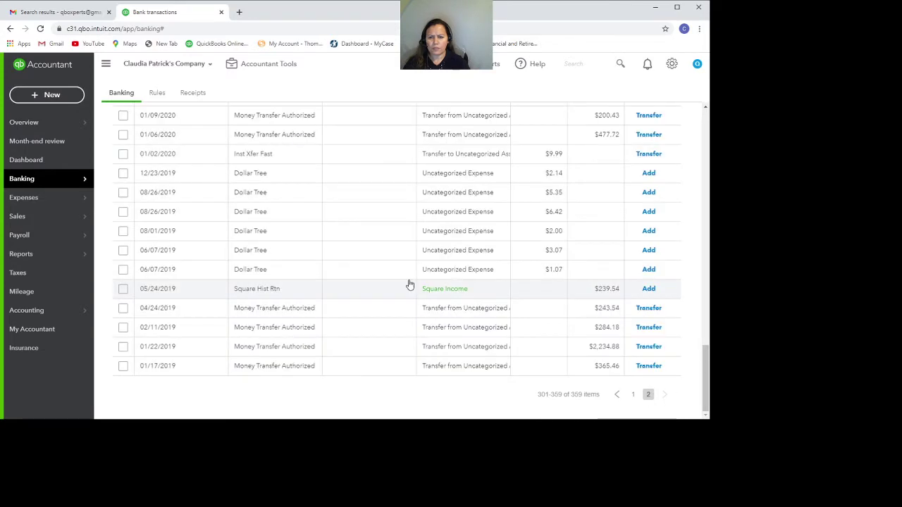
left_click(124, 175)
left_click(123, 192)
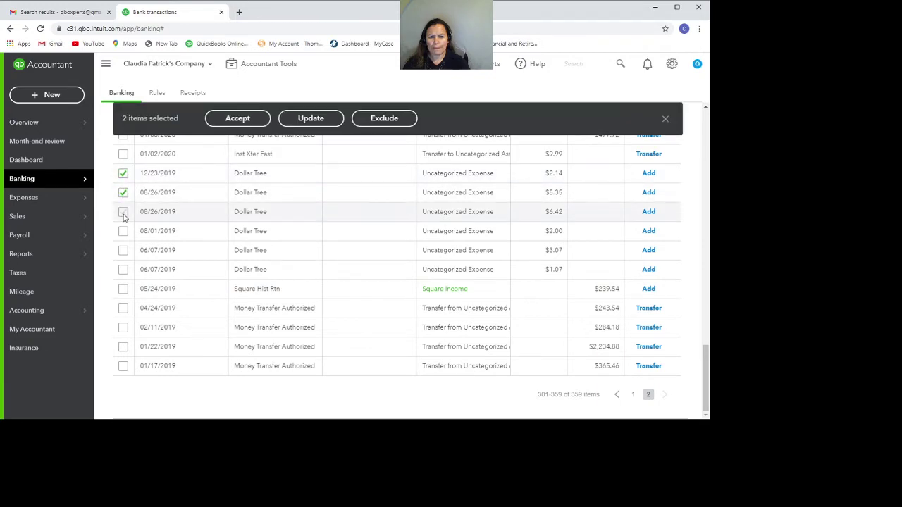
left_click(123, 212)
left_click(124, 231)
left_click(123, 250)
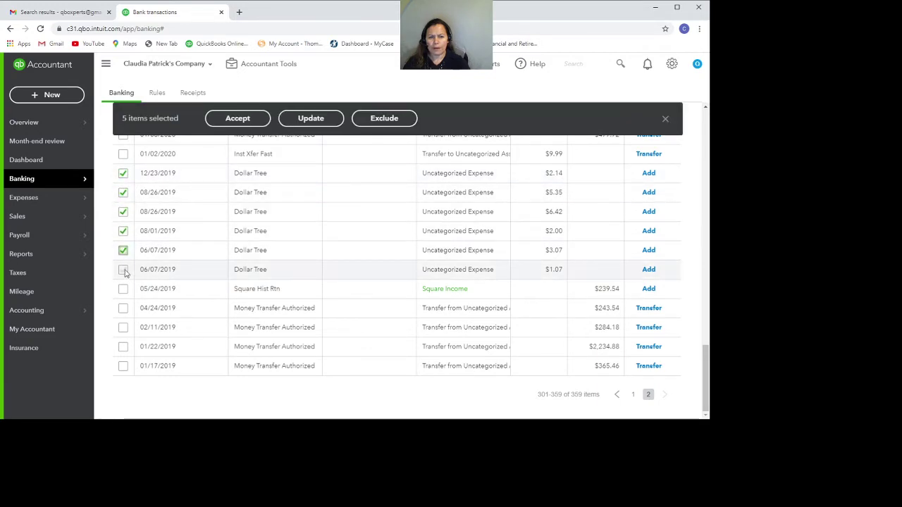
left_click(123, 271)
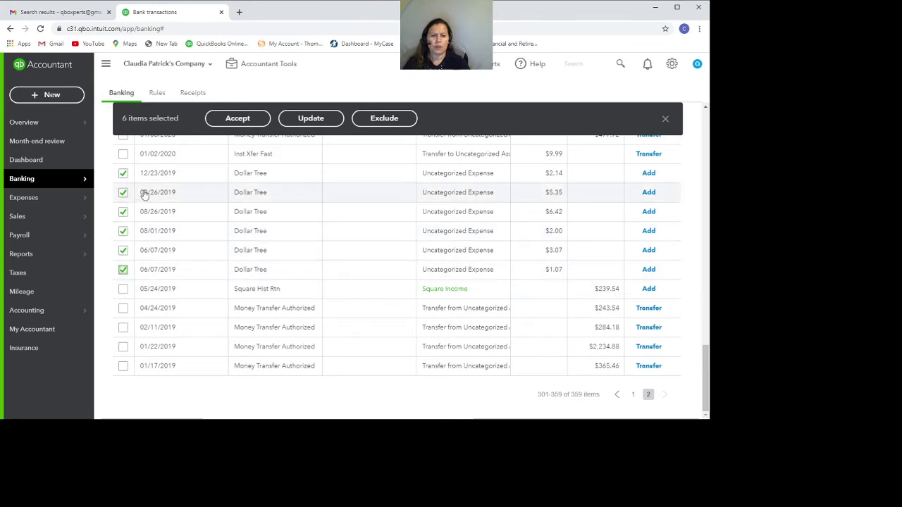
Start a bulk update of the selected transactions with transaction type Expense and payee Dollar Tree
left_click(321, 123)
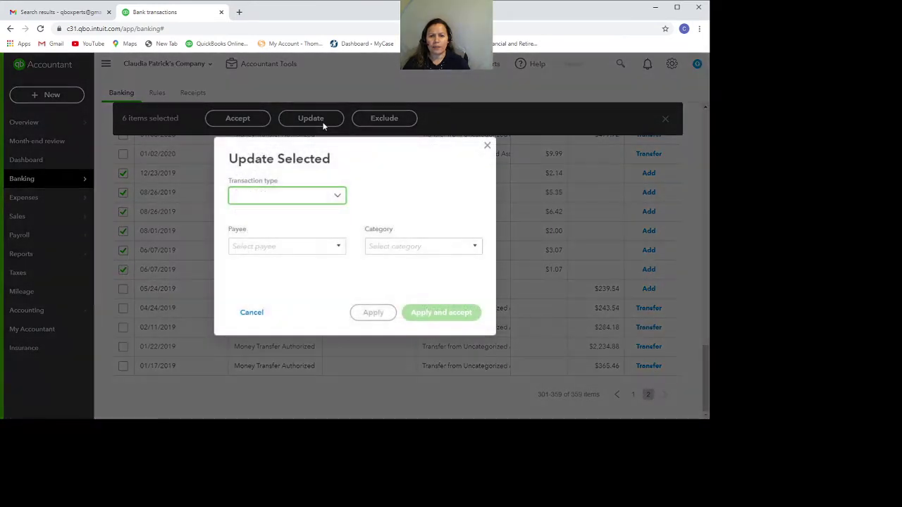
left_click(338, 196)
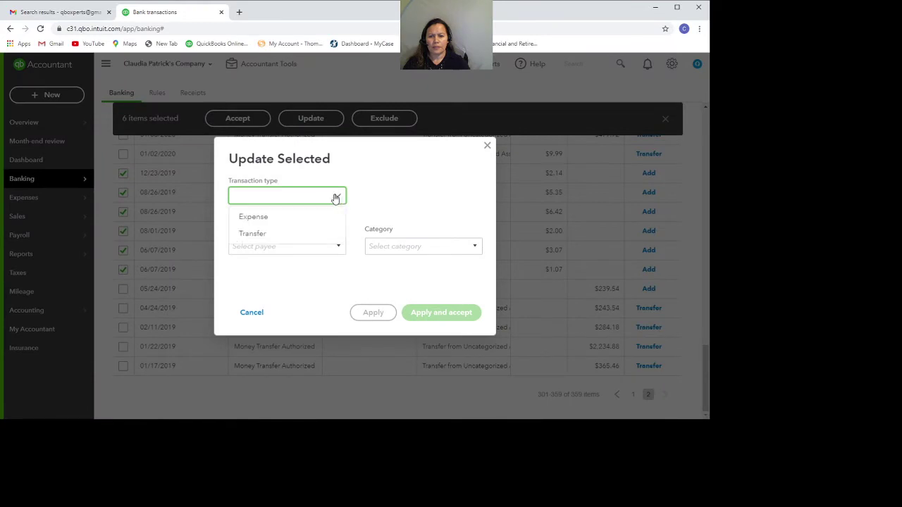
left_click(268, 218)
left_click(262, 246)
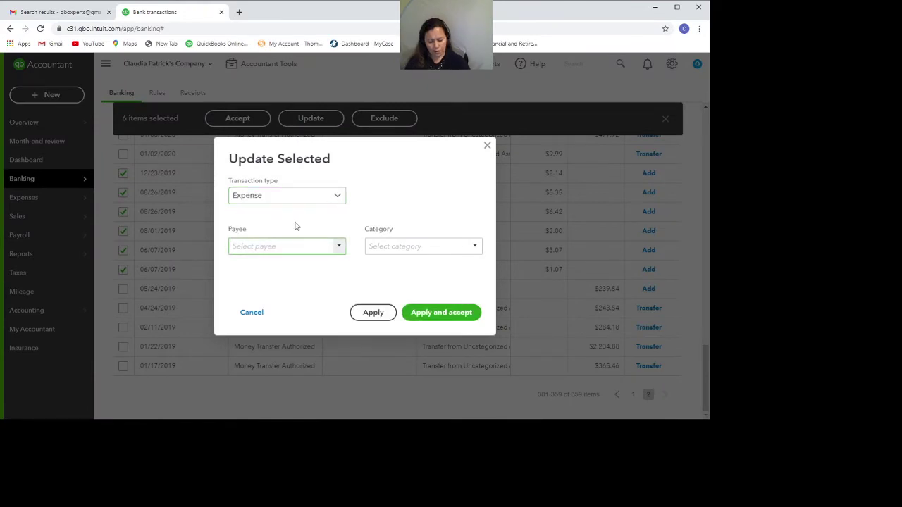
type("Dollar")
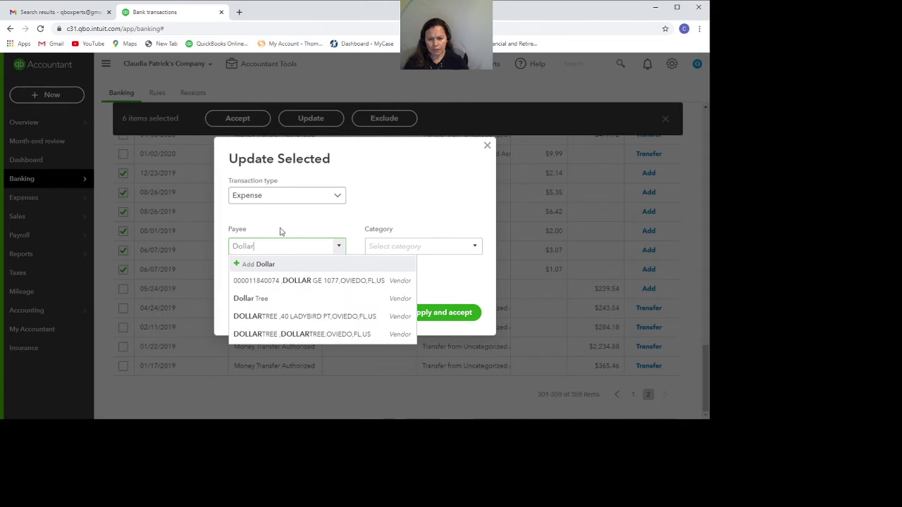
left_click(275, 299)
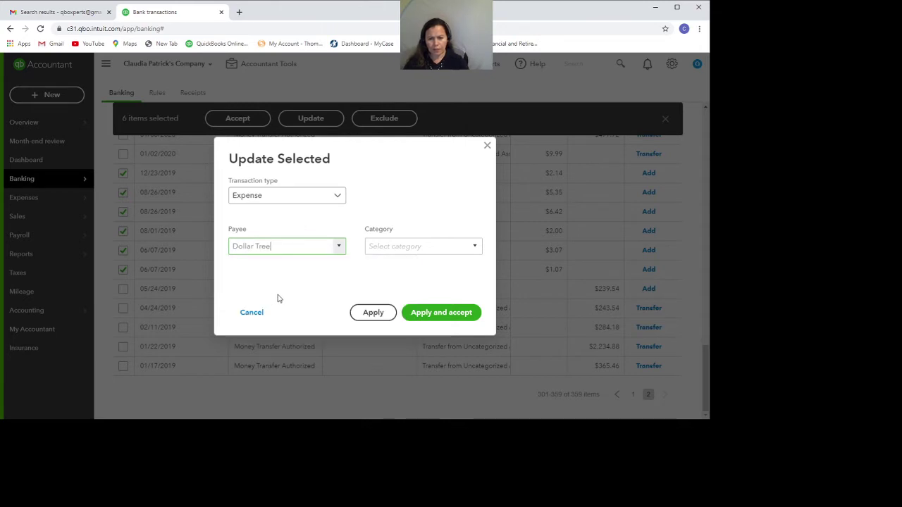
Set the bulk update's category to Job Materials, apply and accept it, and dismiss the rule suggestion without creating a rule
left_click(419, 248)
left_click(478, 247)
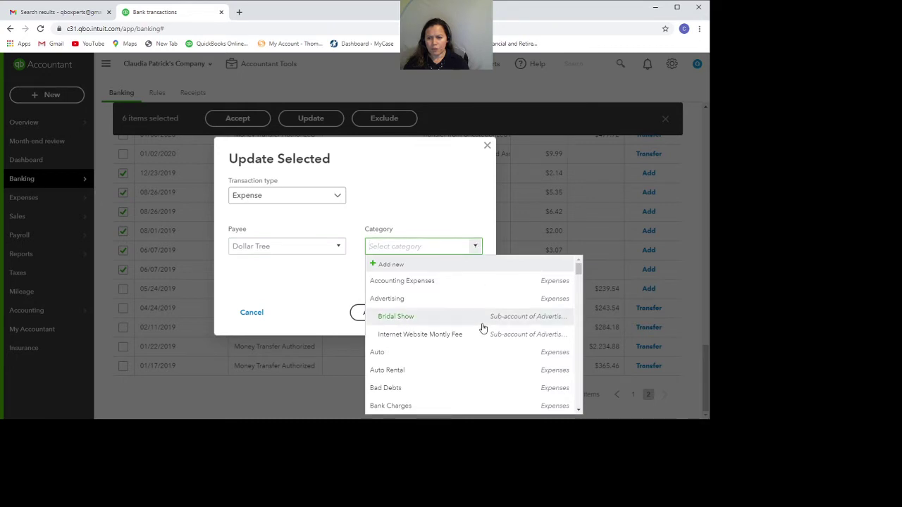
scroll(482, 326, "down", 3)
scroll(483, 328, "down", 5)
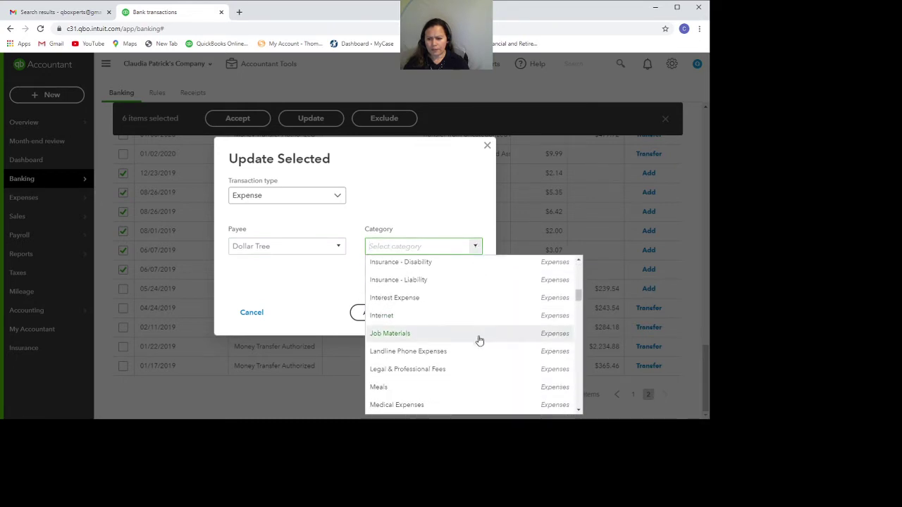
left_click(433, 336)
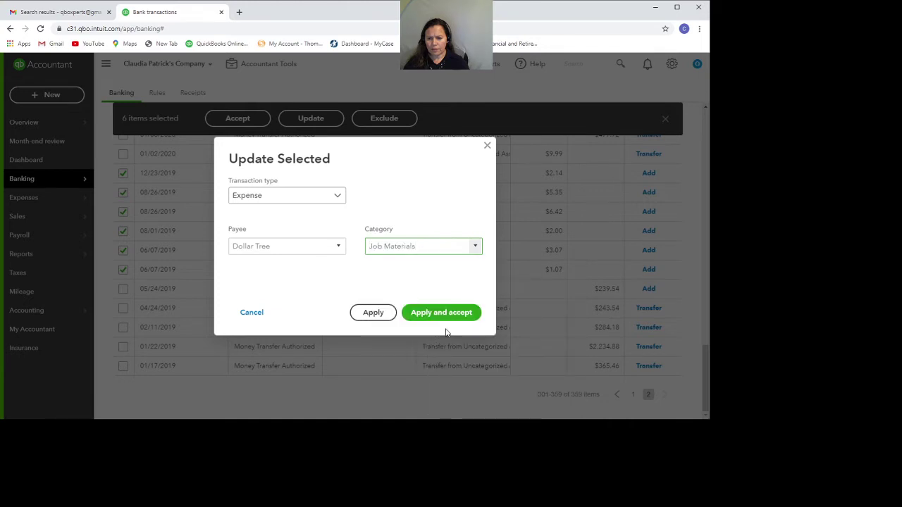
left_click(442, 313)
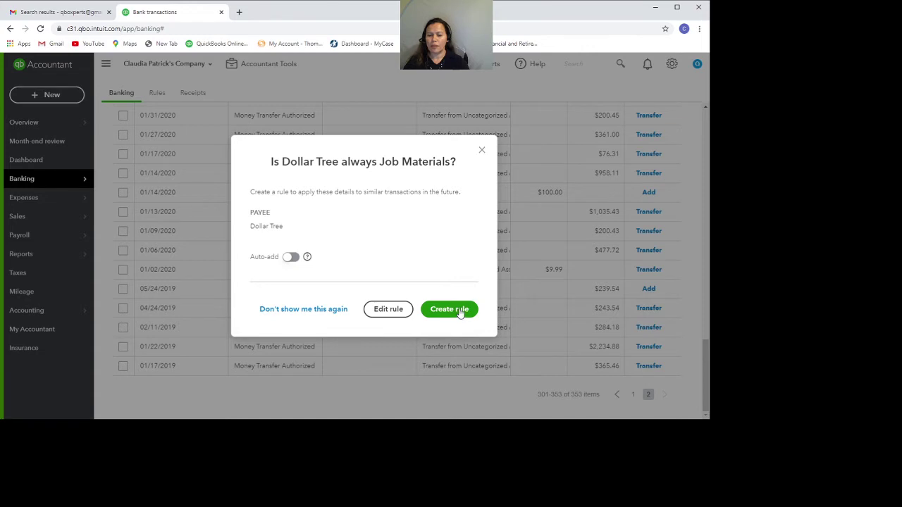
left_click(480, 152)
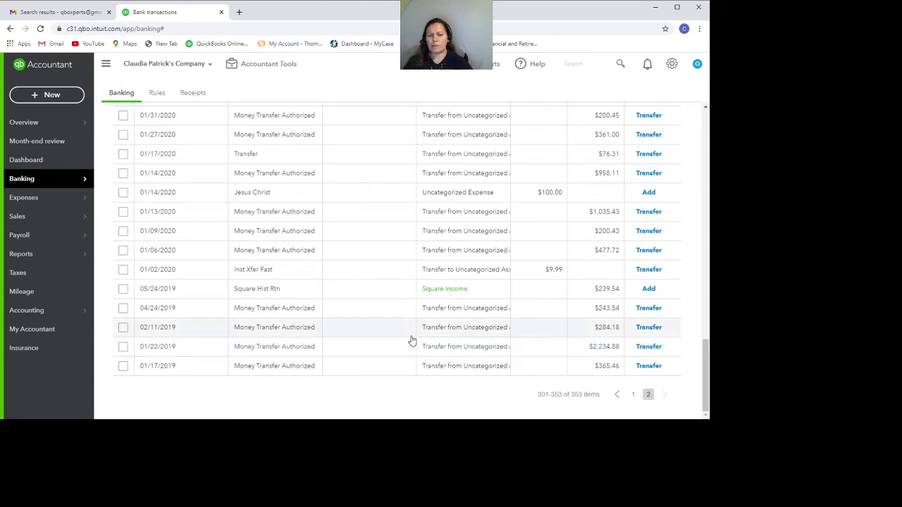
Open the $18.00 Wal-Mart transaction dated 06/29/2020 and set its payee to the existing vendor Walmart
scroll(412, 340, "up", 10)
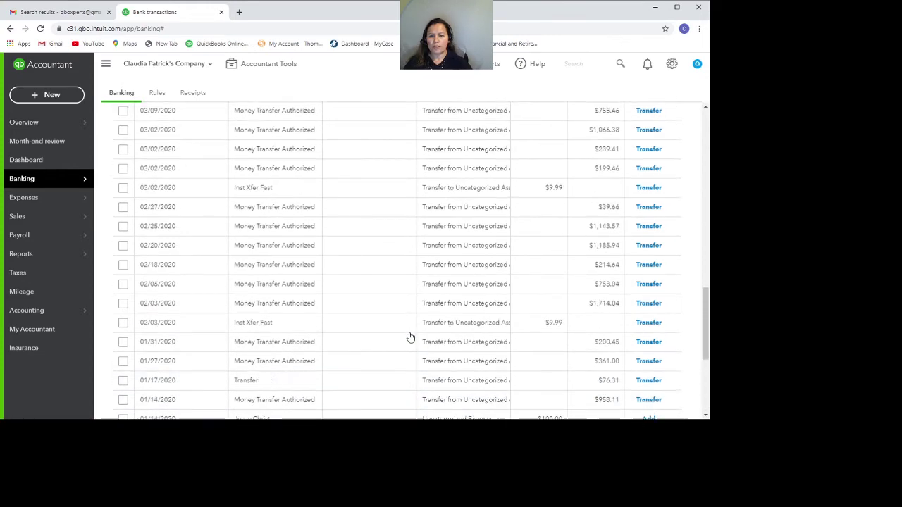
scroll(411, 338, "up", 10)
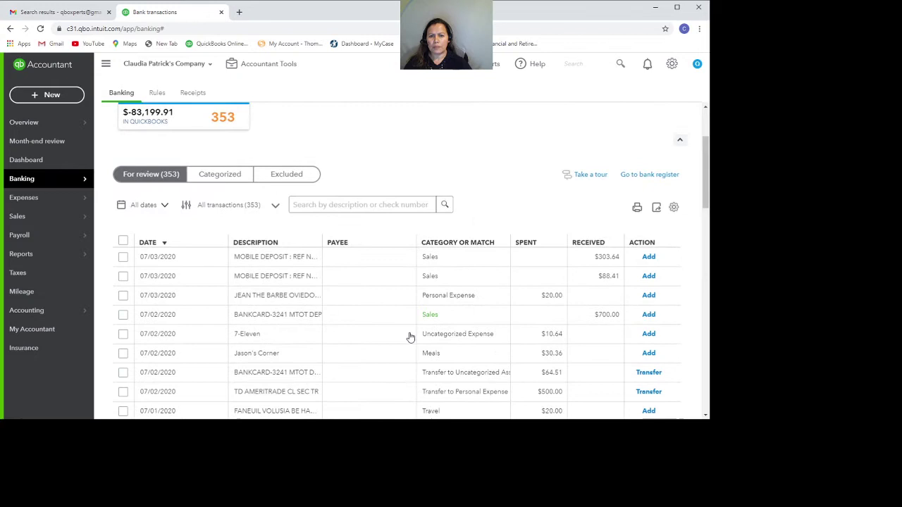
scroll(411, 338, "down", 1)
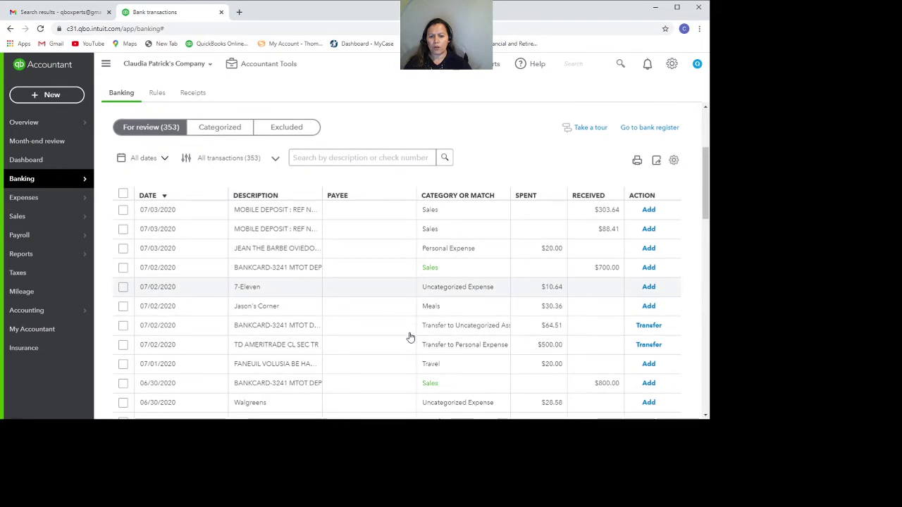
scroll(411, 338, "down", 4)
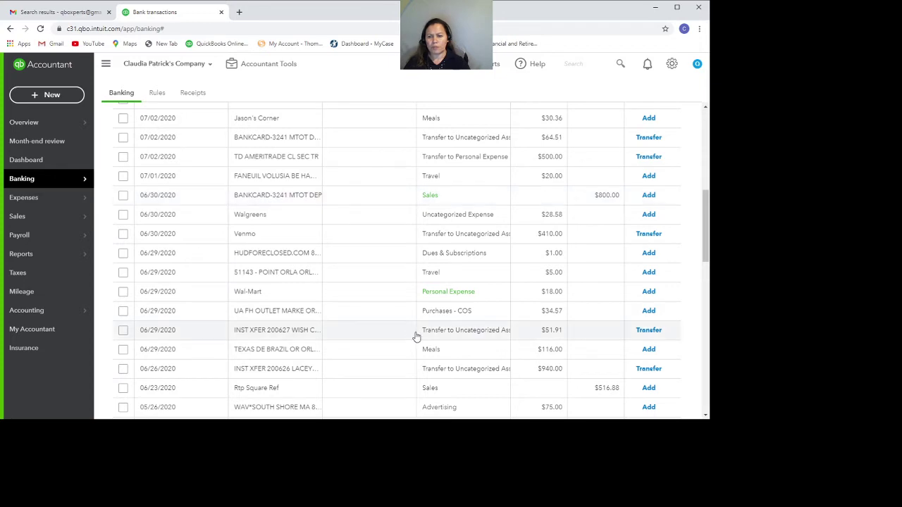
left_click(449, 298)
scroll(447, 297, "down", 3)
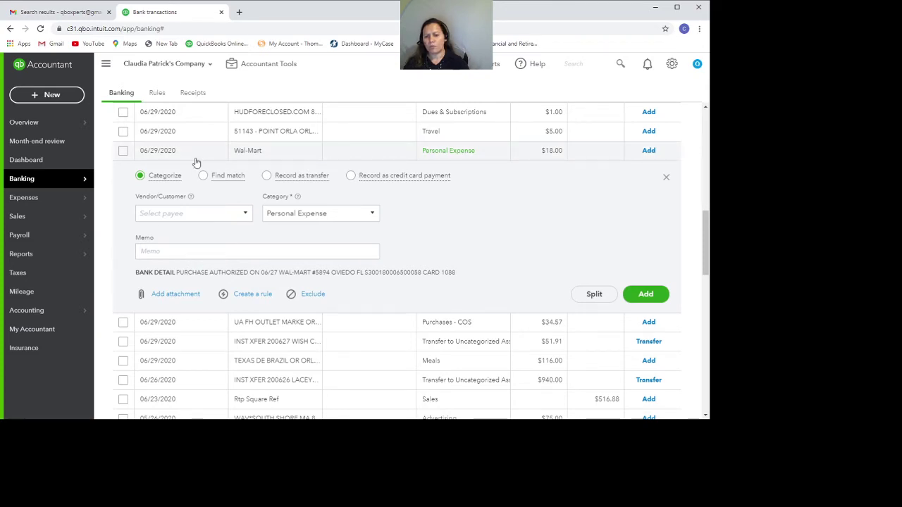
left_click(236, 217)
type("W")
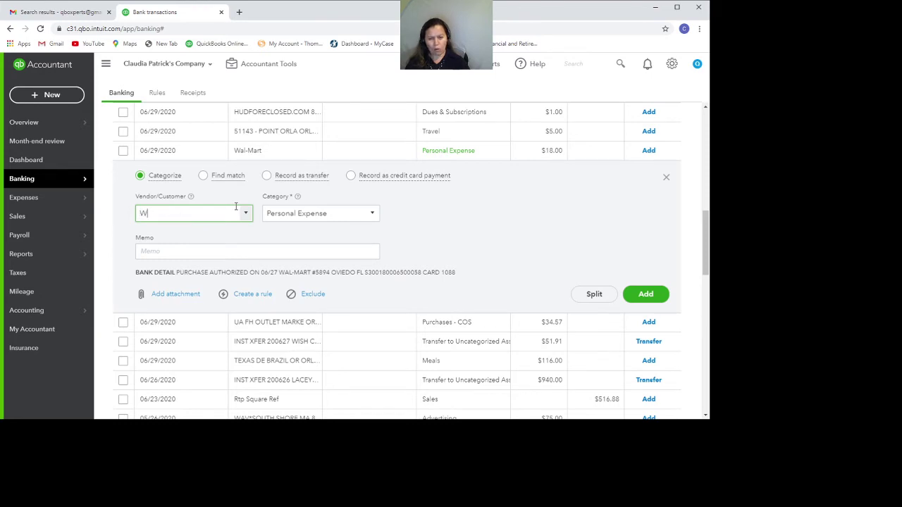
type("almar")
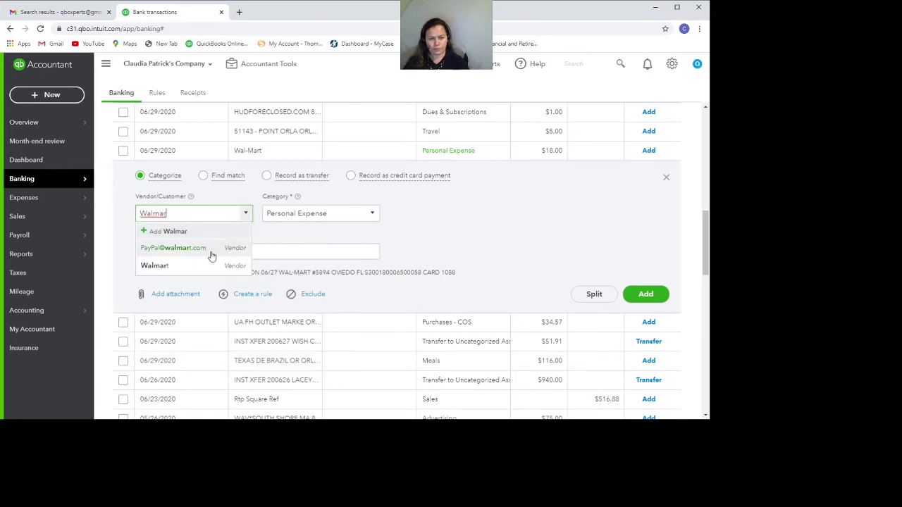
left_click(183, 267)
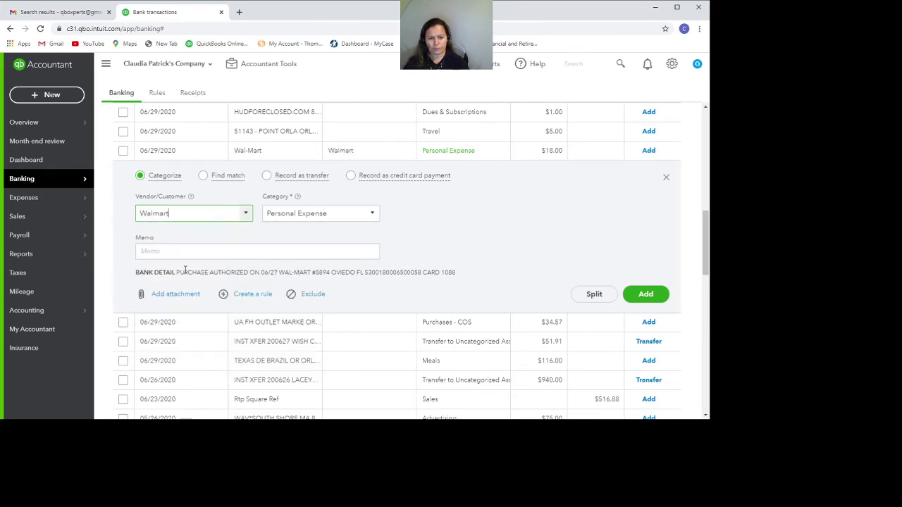
Start a new bank rule from the Wal-Mart transaction and name it Walmart
left_click(252, 294)
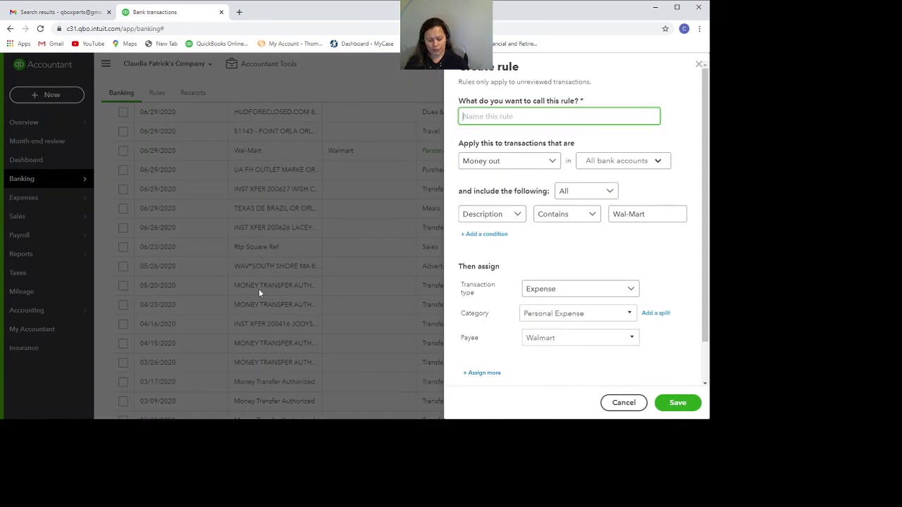
type("Wamar")
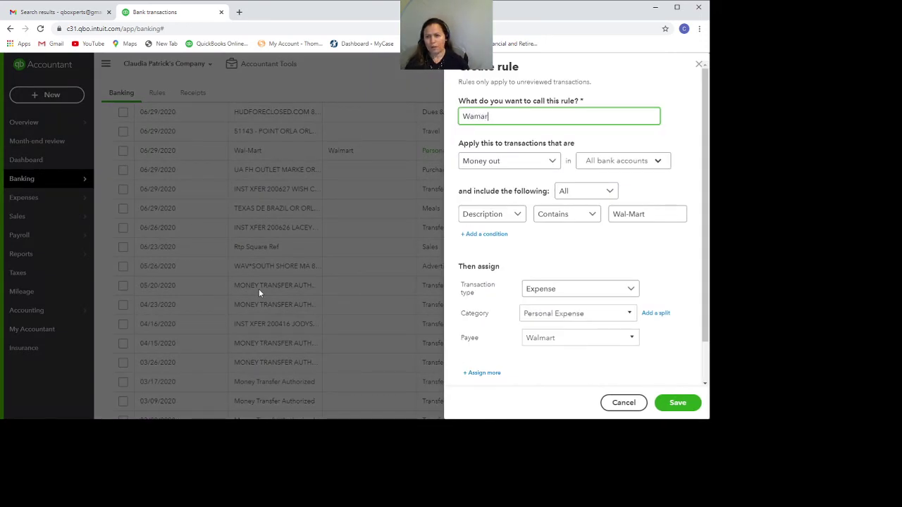
key("BackSpace")
key("BackSpace")
key("BackSpace")
type("almar")
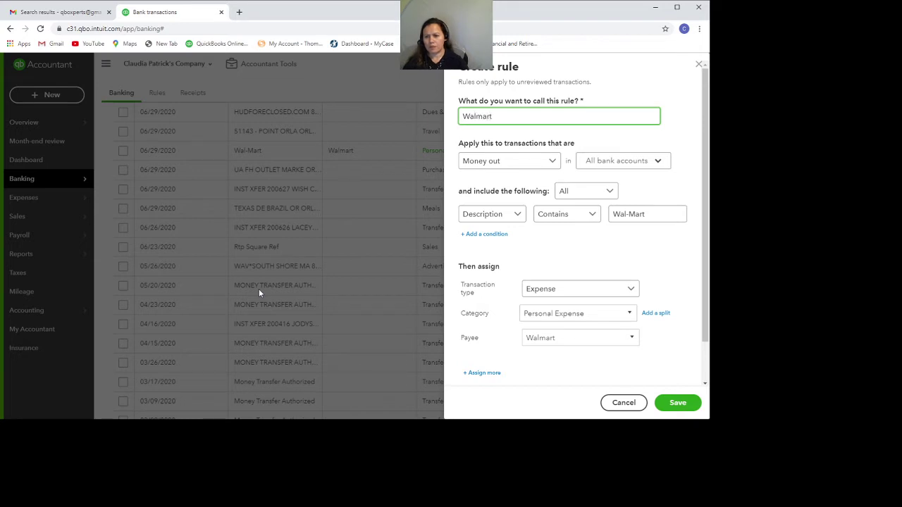
Save the Walmart rule with auto-add turned off, and accept the $18.00 Wal-Mart transaction
scroll(638, 346, "down", 1)
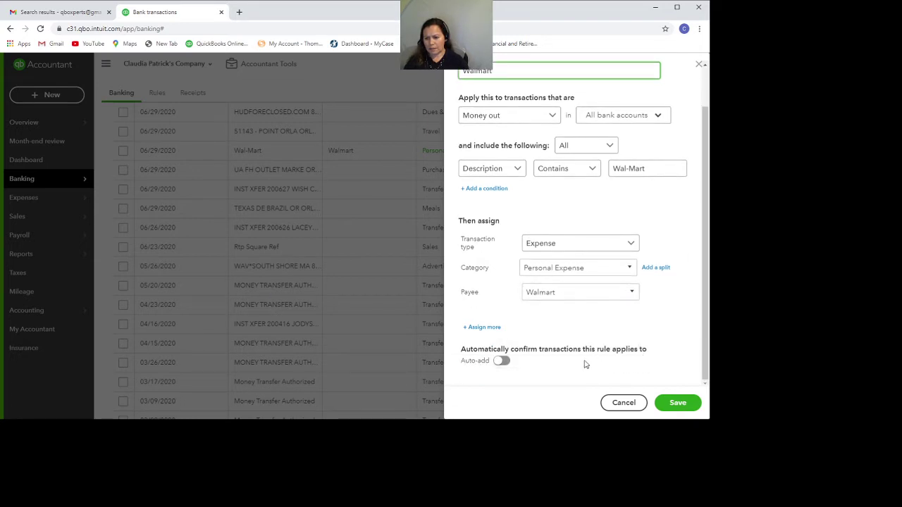
left_click(502, 361)
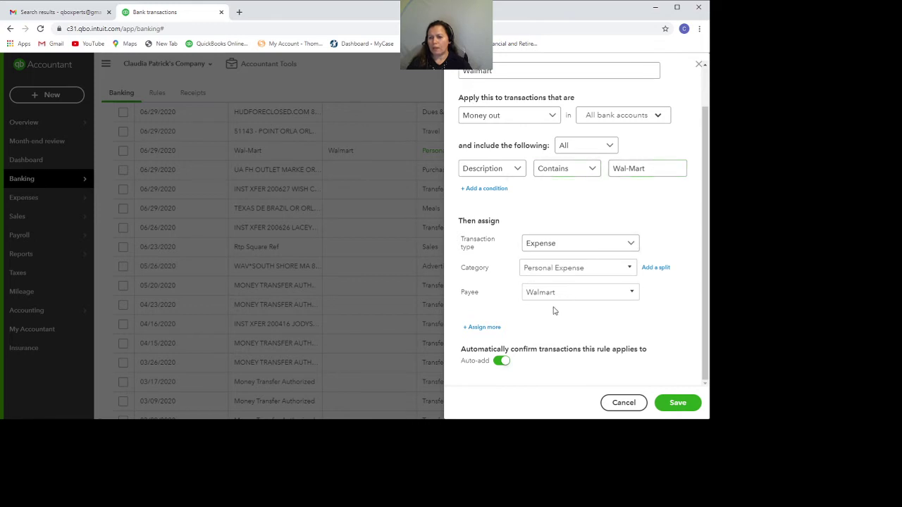
left_click(499, 362)
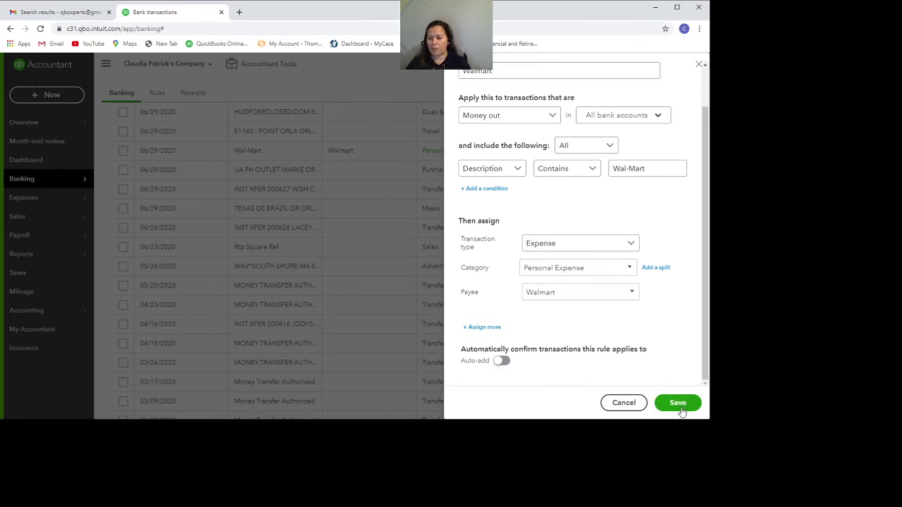
left_click(681, 409)
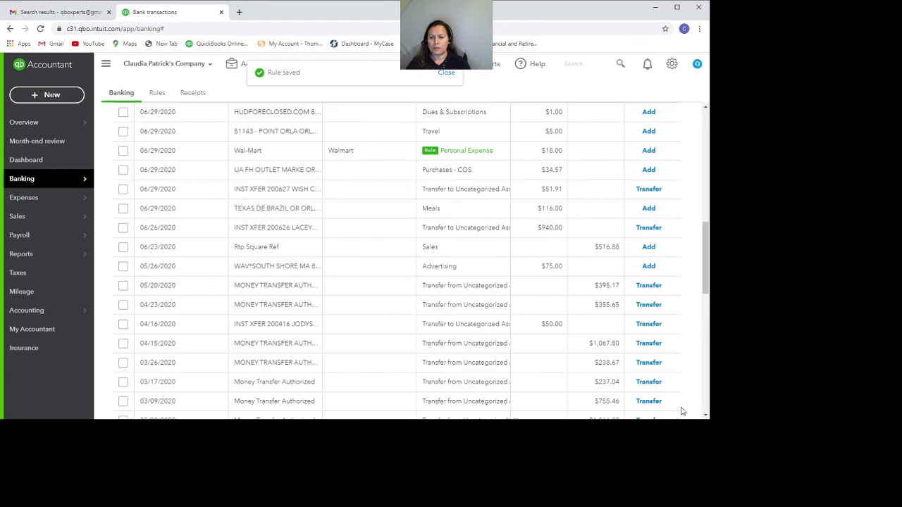
left_click(648, 151)
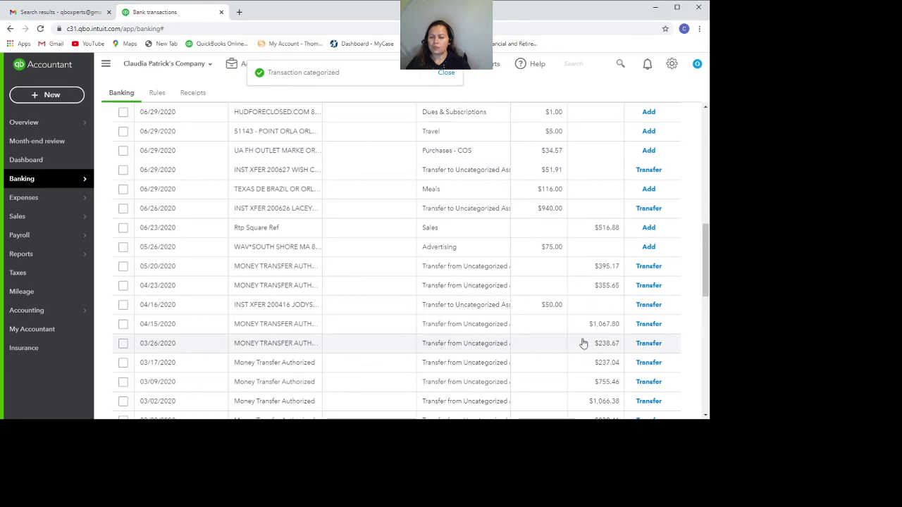
Open the $116.00 Texas de Brazil transaction dated 06/29/2020 and start splitting it
scroll(580, 338, "up", 5)
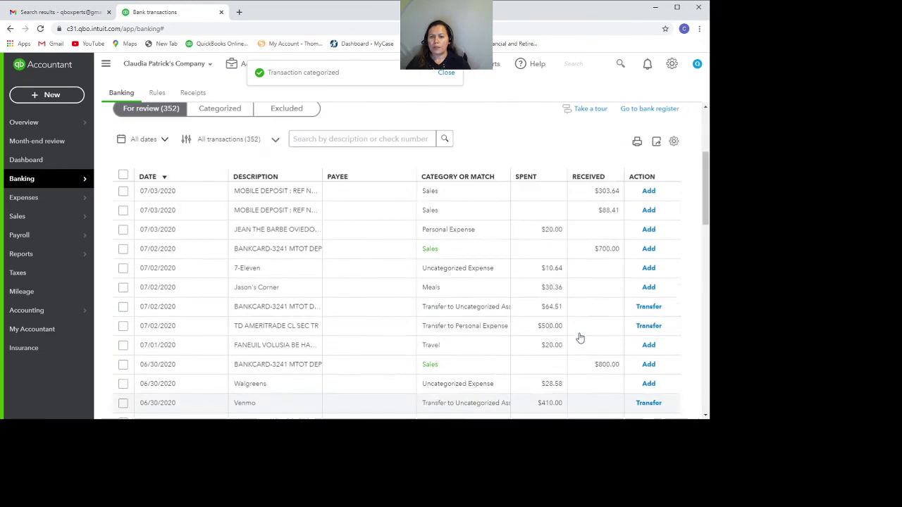
scroll(579, 338, "down", 2)
scroll(580, 338, "down", 3)
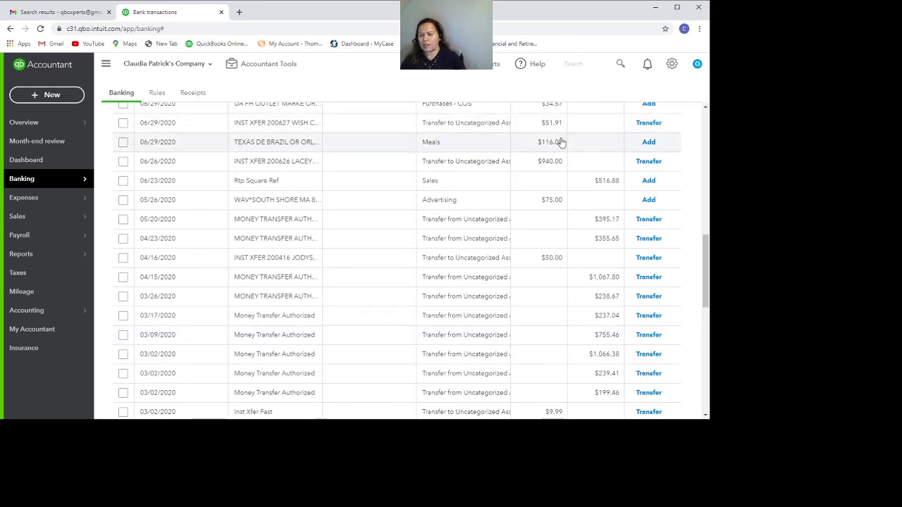
left_click(560, 142)
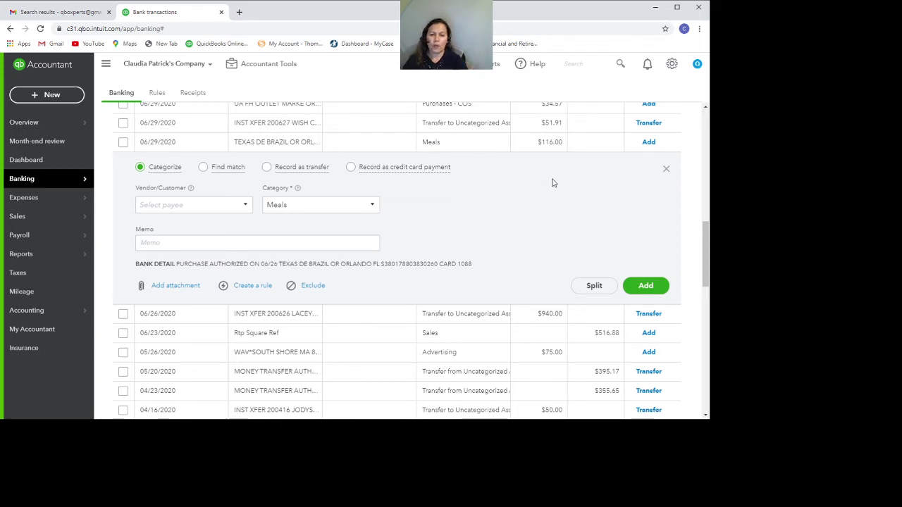
left_click(592, 289)
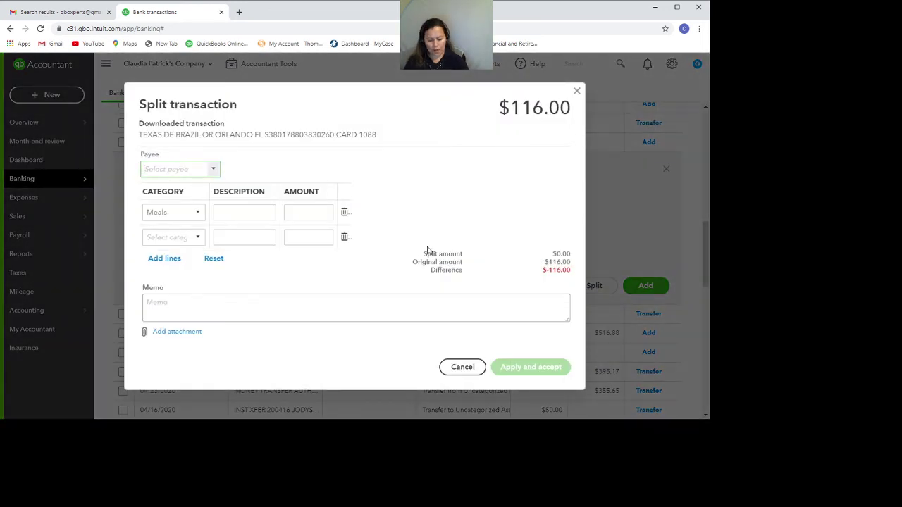
Enter Texas Roadhouse as the split transaction's payee and start adding it as a new name
type("Tex")
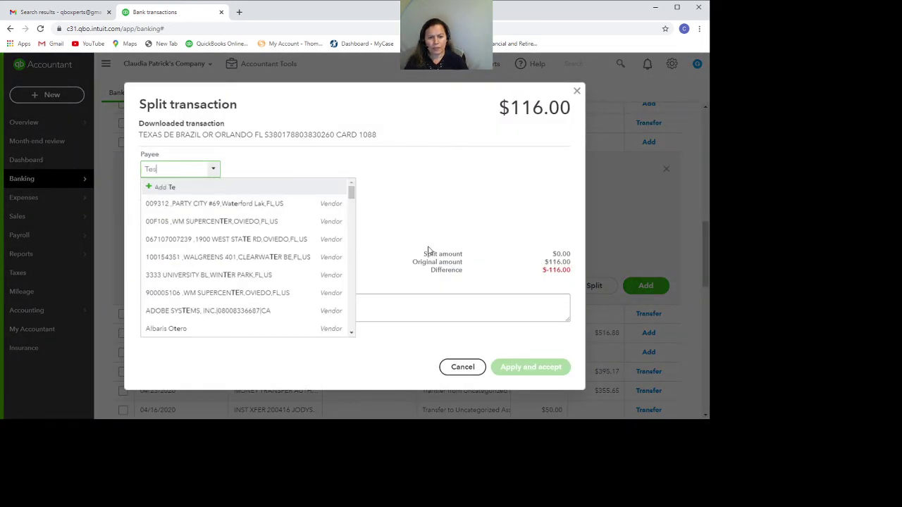
type("as")
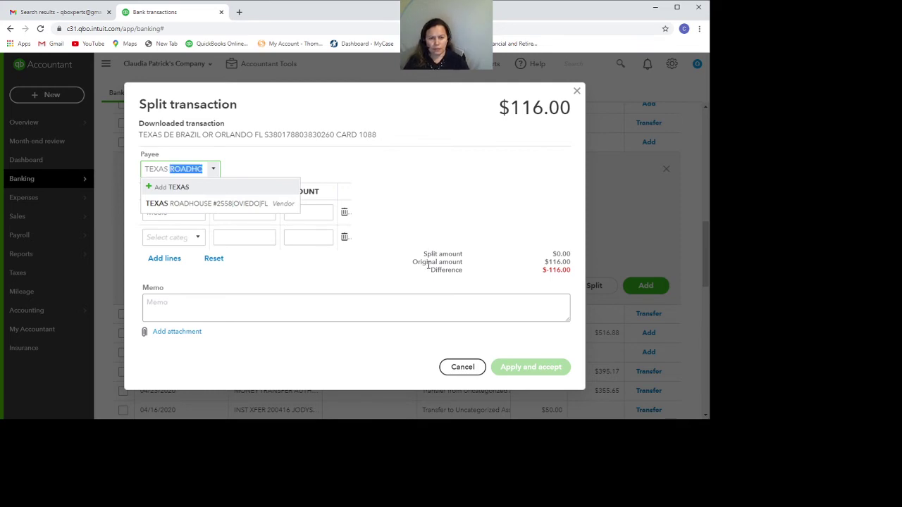
type(" ROAd")
key("BackSpace")
key("BackSpace")
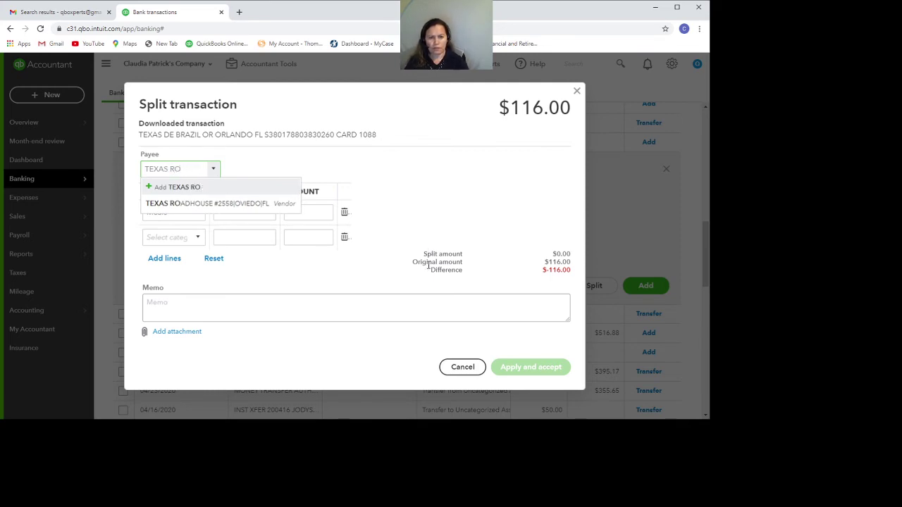
key("BackSpace")
type("Road")
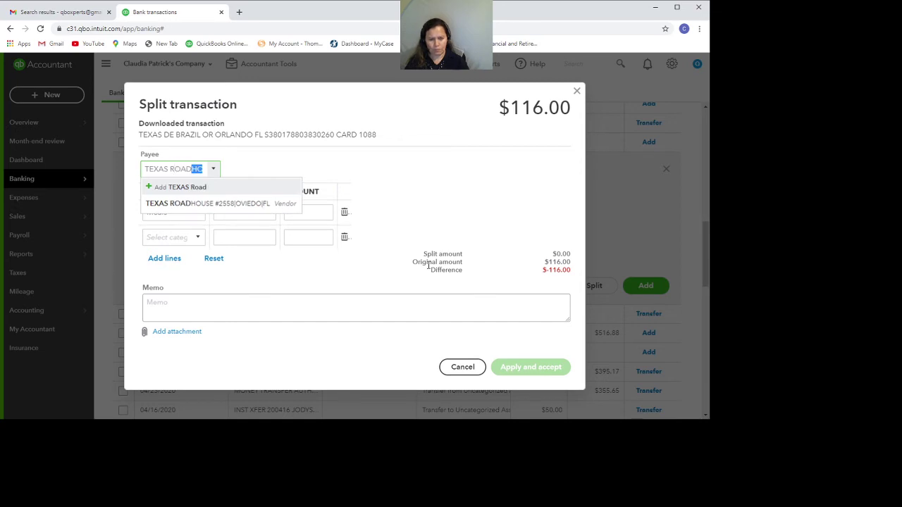
type("HOUse")
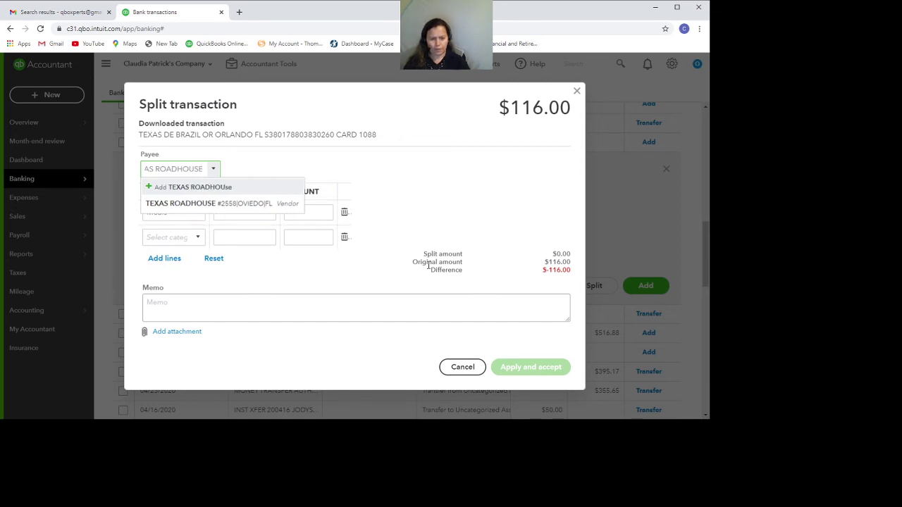
left_click(223, 189)
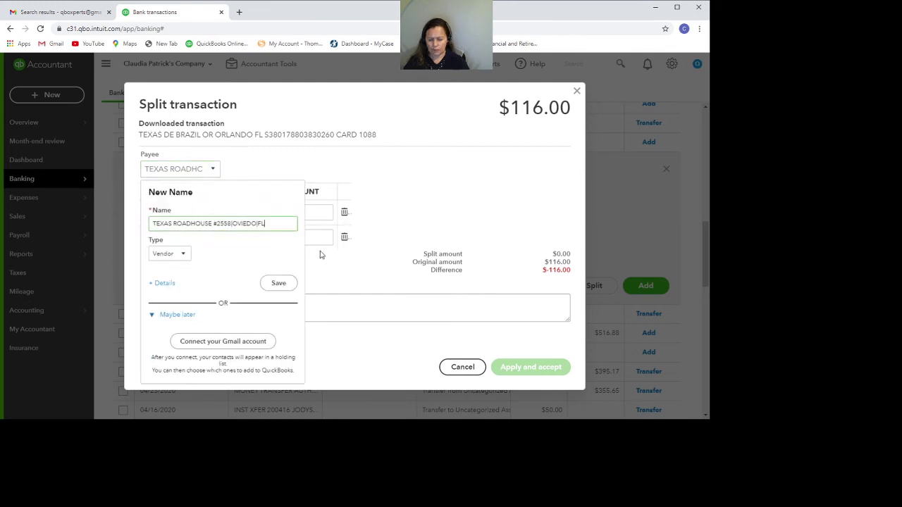
Shorten the new payee's name to TEXAS ROADHOUSE and save it with type Vendor
key("BackSpace")
key("BackSpace")
key("BackSpace")
key("BackSpace")
key("BackSpace")
key("BackSpace")
key("BackSpace")
key("BackSpace")
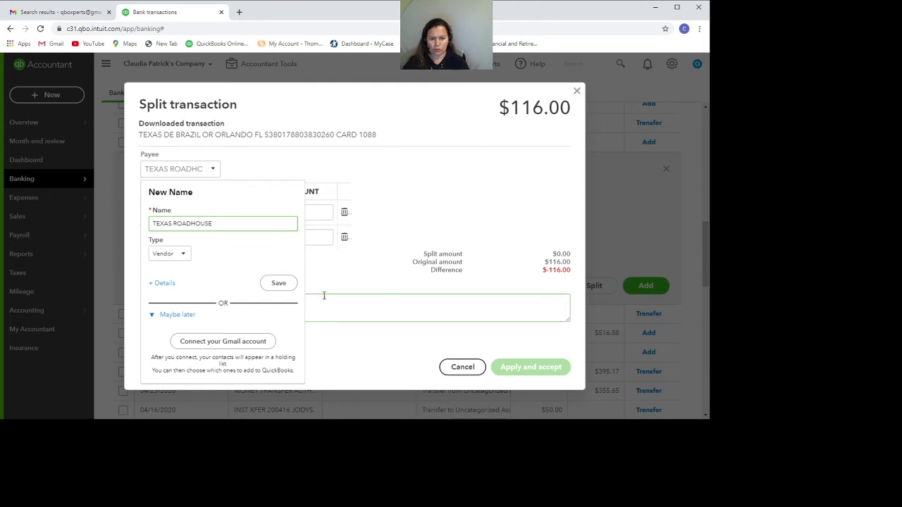
left_click(281, 283)
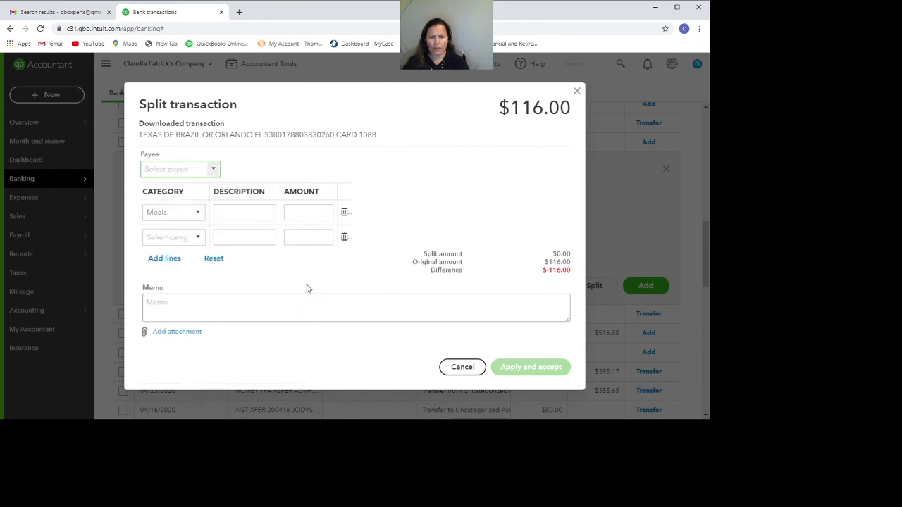
Set the amount of the split's Meals line to 50
left_click(248, 211)
left_click(307, 211)
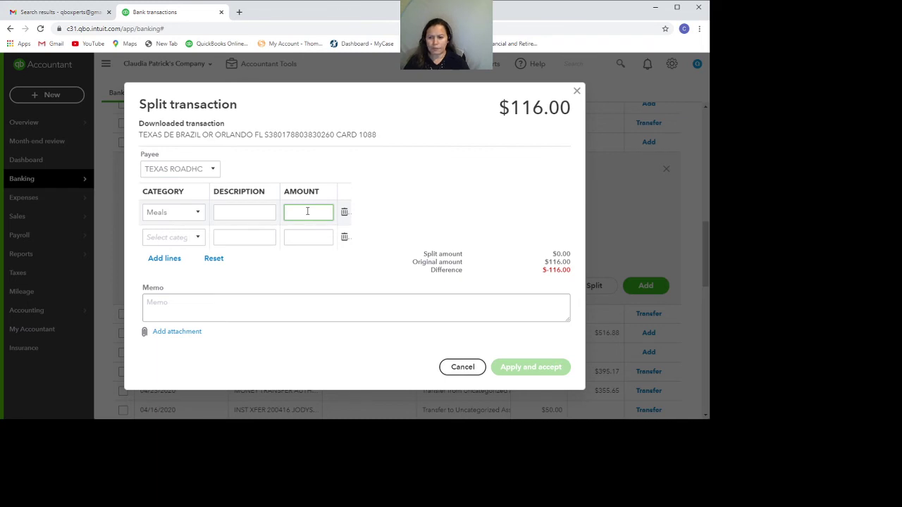
type("50")
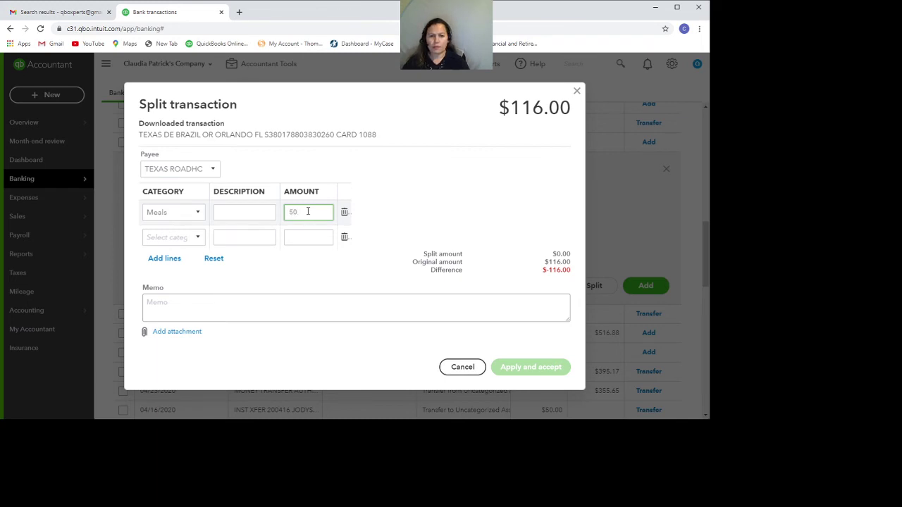
Assign the equity category Personal Expense to the second line of the split
left_click(198, 241)
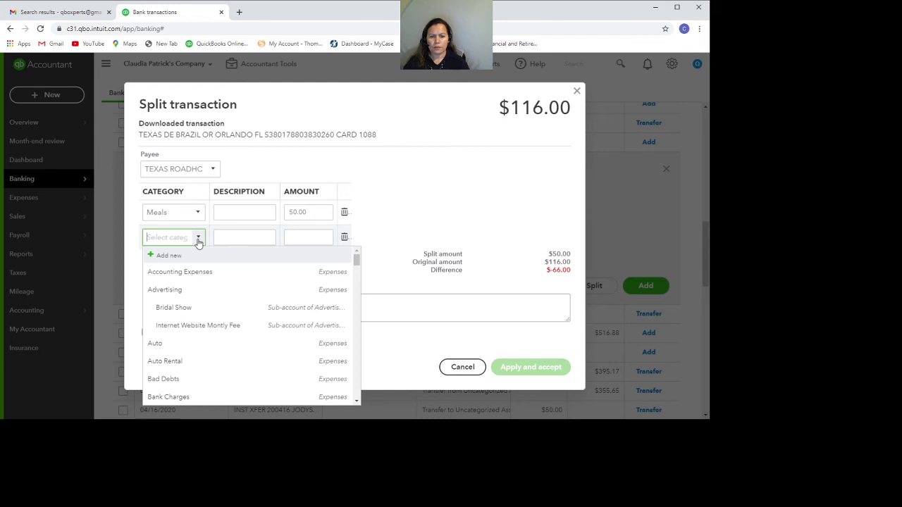
scroll(213, 340, "down", 10)
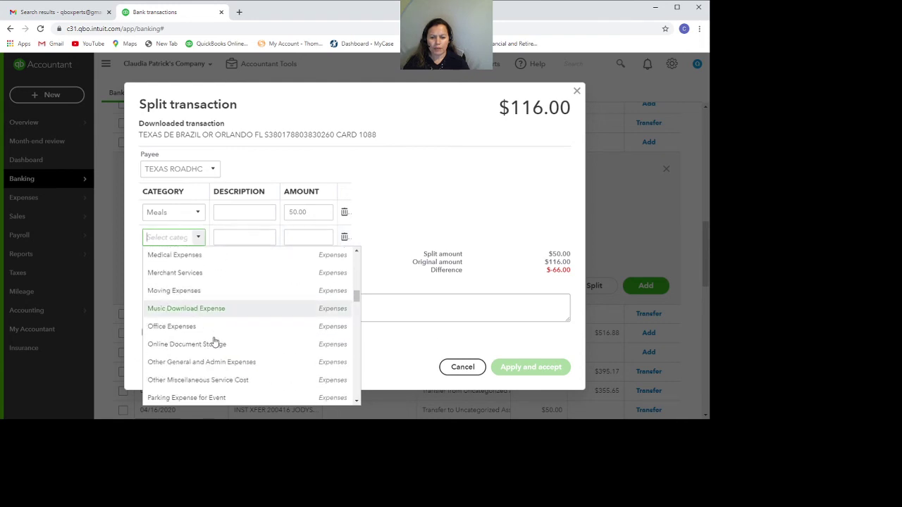
scroll(214, 340, "down", 10)
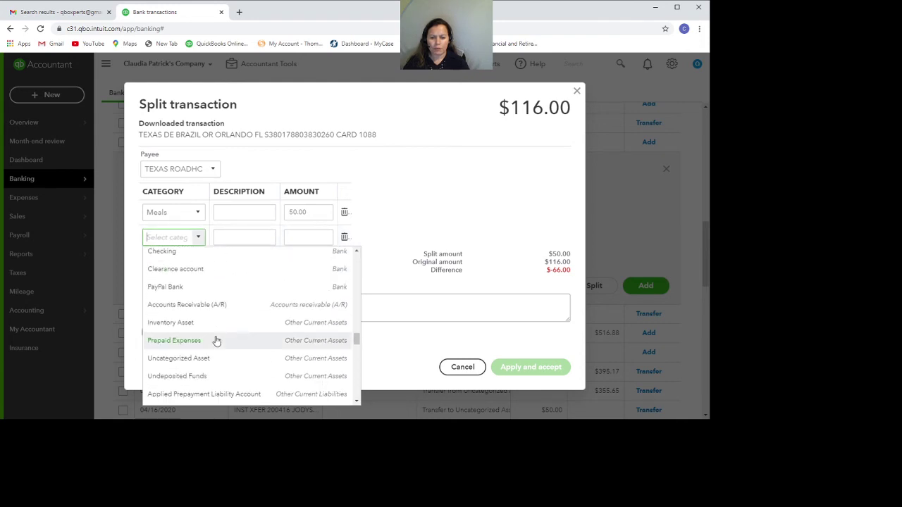
scroll(215, 339, "down", 4)
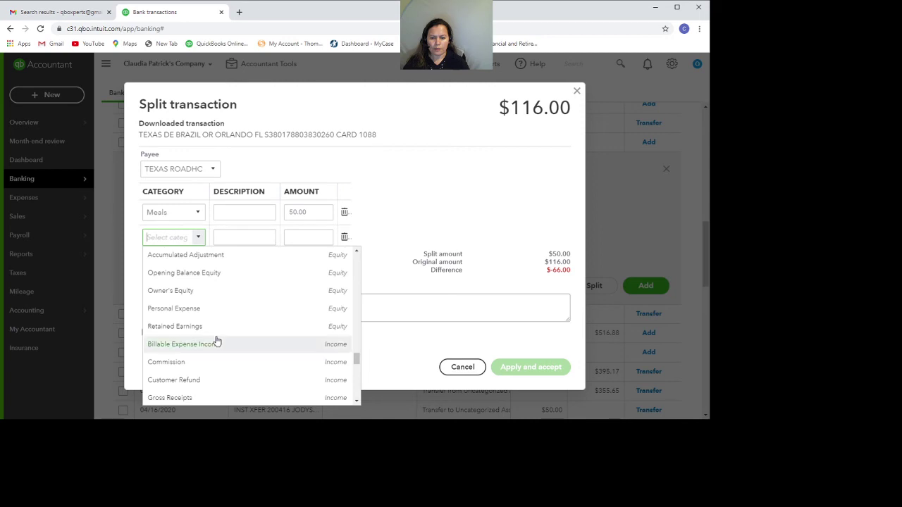
left_click(205, 308)
Set the Personal Expense line's amount to 66.00 and cancel the split without applying it
left_click(307, 237)
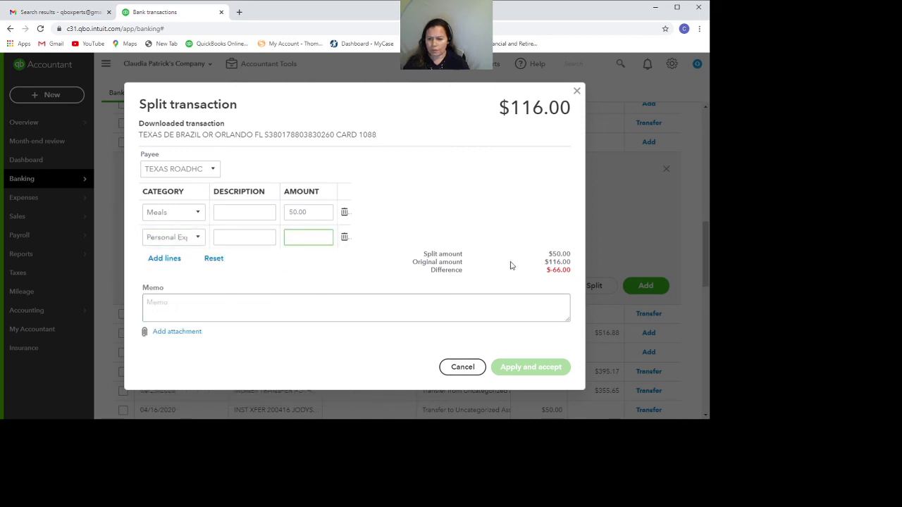
type("66.")
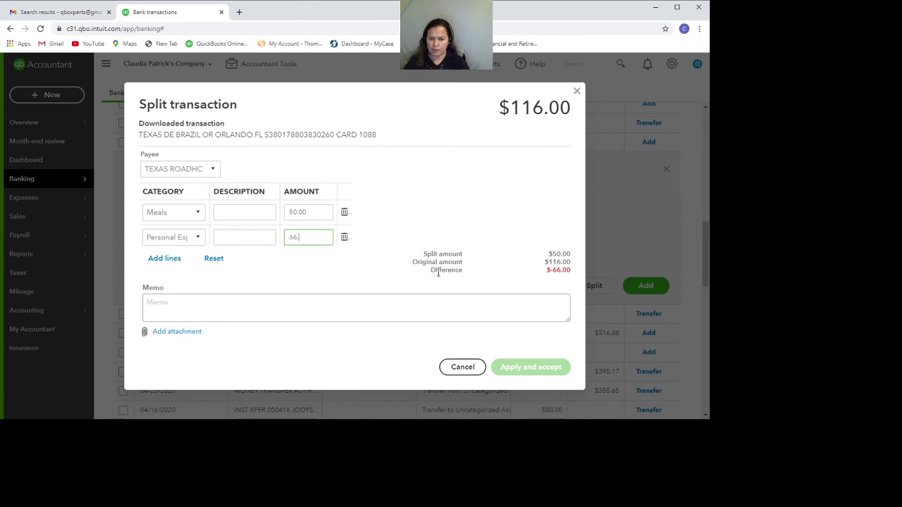
type("00")
left_click(373, 363)
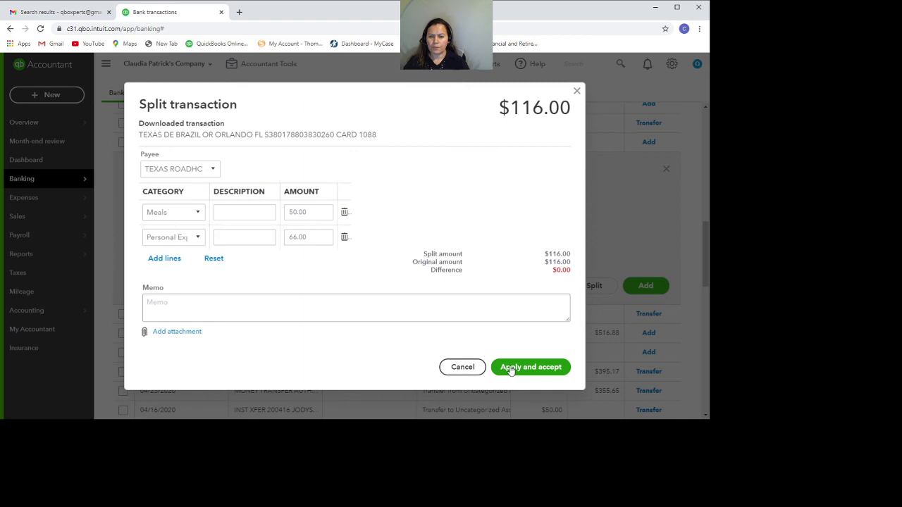
left_click(474, 367)
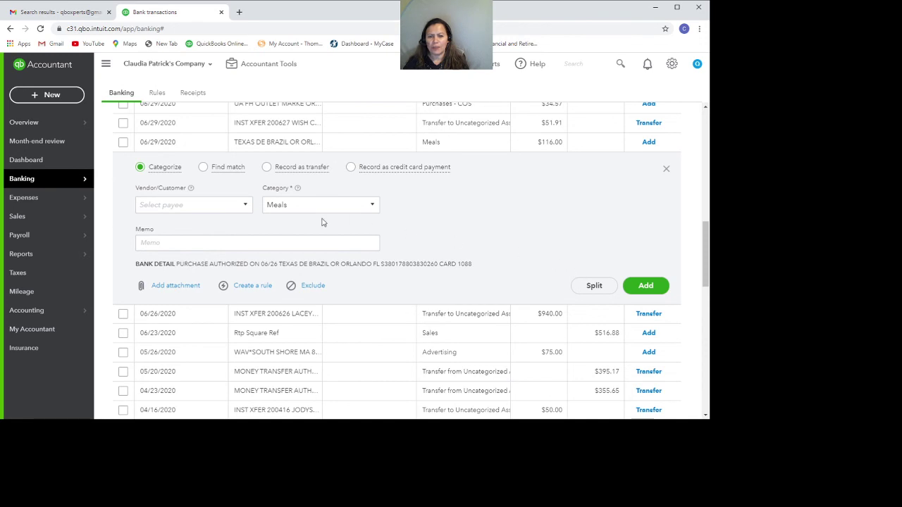
Choose TEXAS ROADHOUSE as the vendor of the $116.00 Texas de Brazil transaction and add it with the Meals category
left_click(205, 204)
type("Texa")
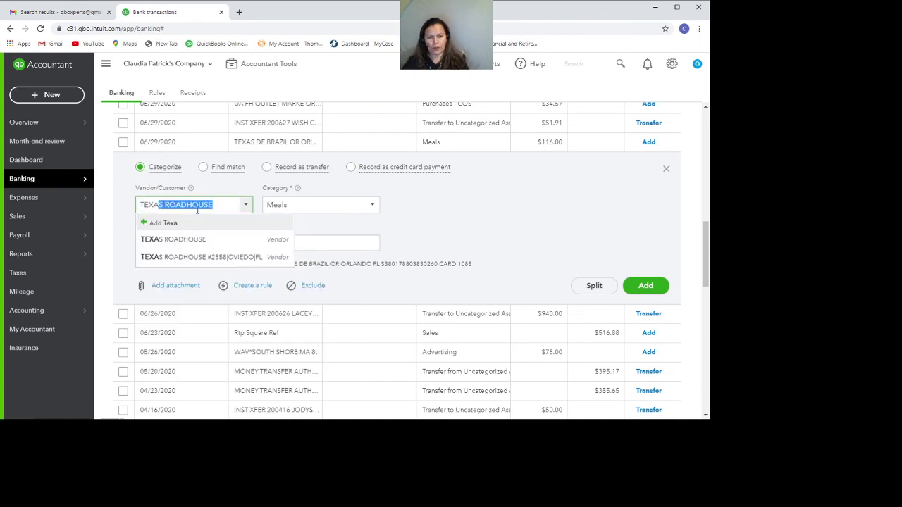
left_click(191, 240)
left_click(647, 286)
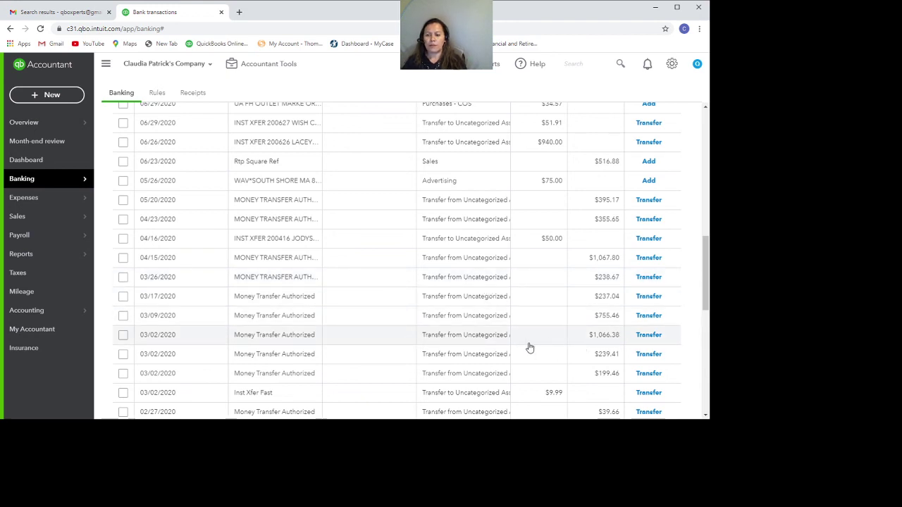
scroll(543, 334, "down", 3)
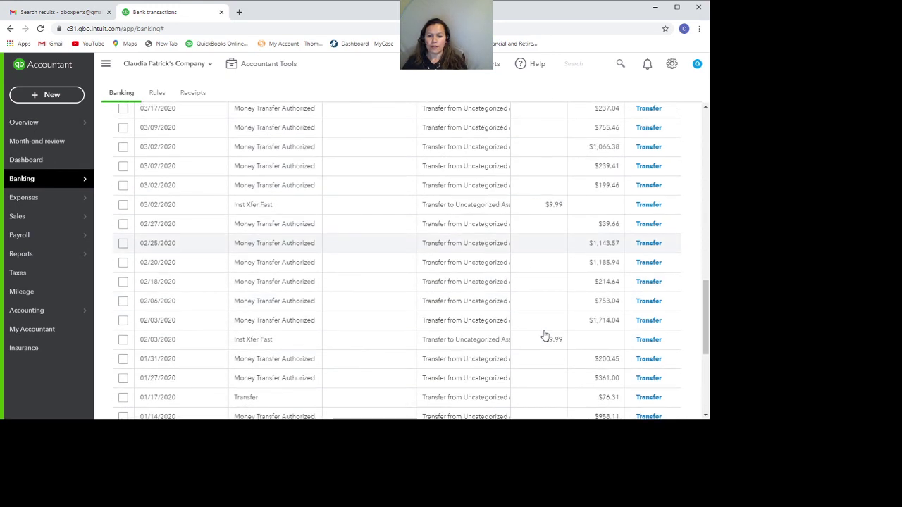
scroll(545, 336, "down", 2)
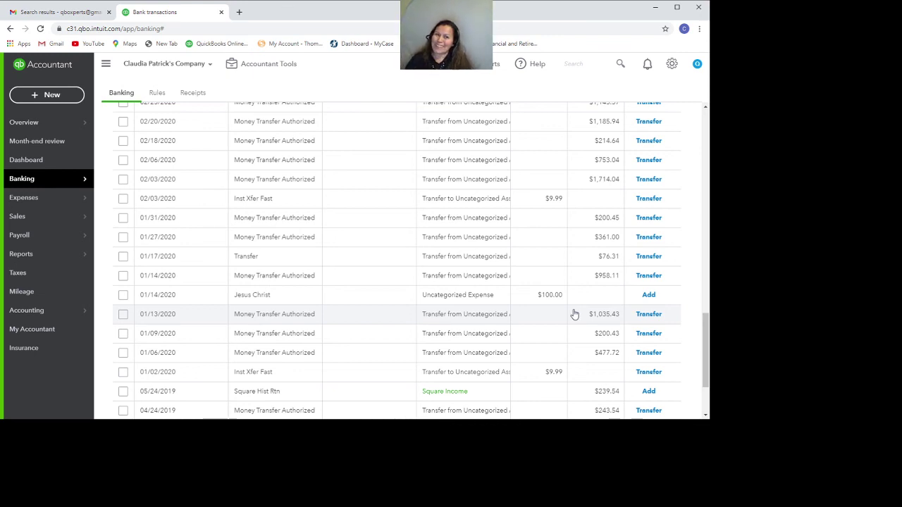
mouse_move(49, 178)
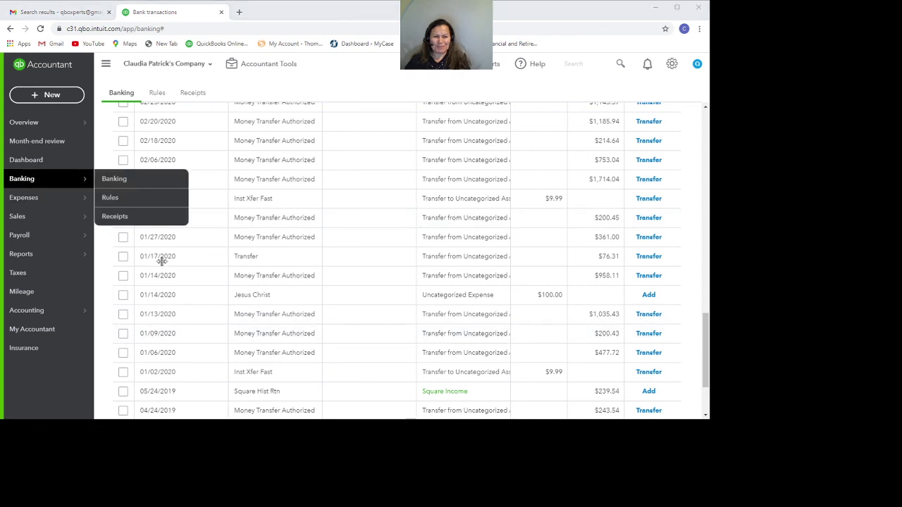